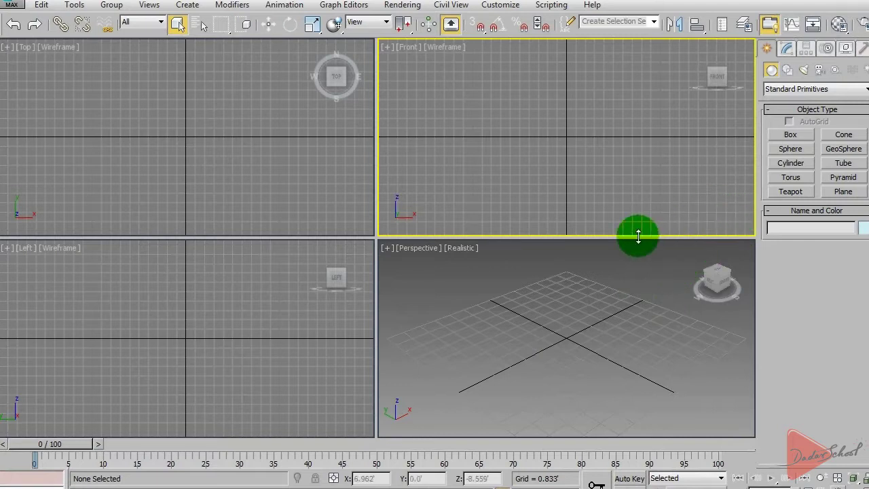
Create a box about 9.18' long, 7.43' wide and 8.44' high in the perspective view and maximize that view.
left_click(791, 134)
left_click_drag(518, 299, 524, 459)
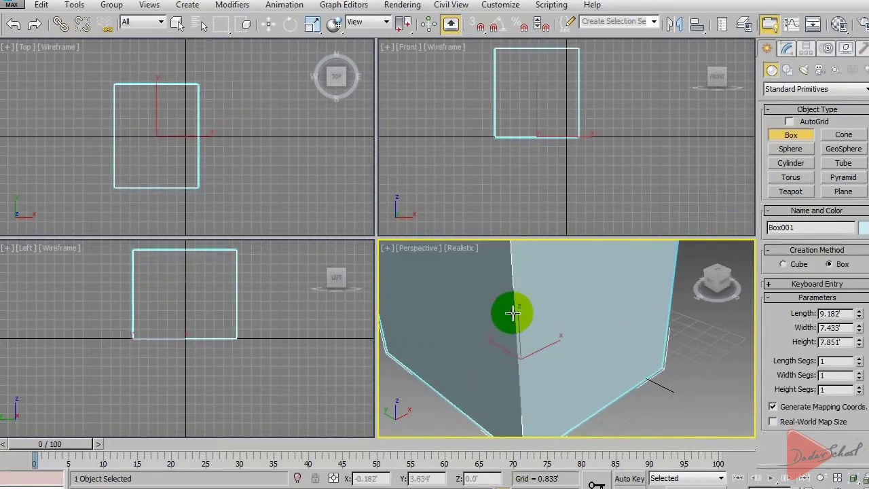
left_click(509, 303)
middle_click_drag(547, 328, 566, 345)
key("alt+w")
scroll(533, 272, "down", 5)
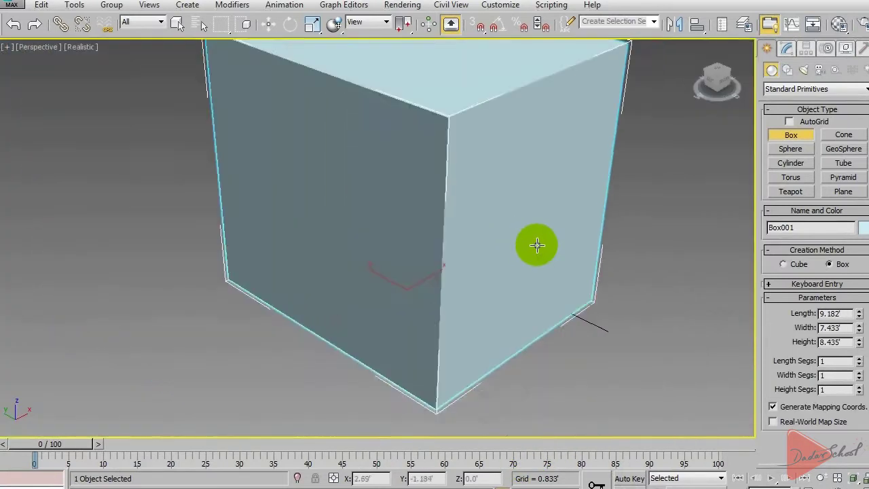
right_click(606, 153)
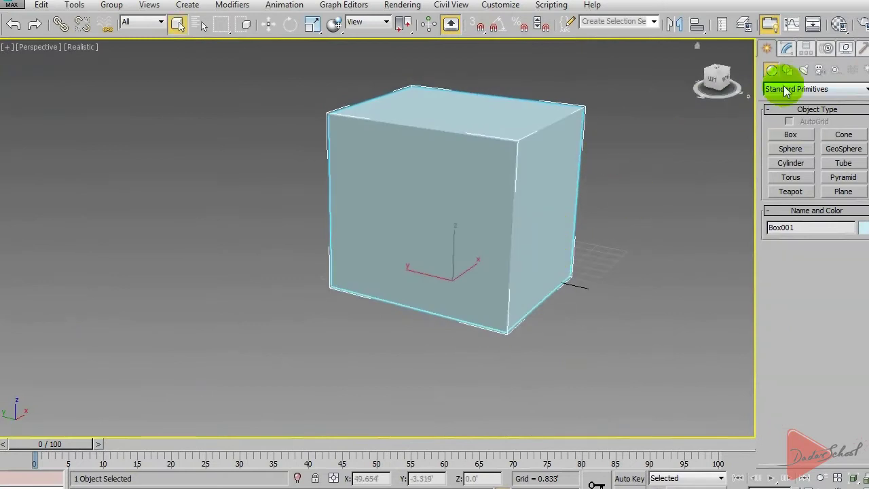
Set the box's segments to 5 in length, 3 in width and 4 in height, and display edged faces.
left_click(789, 55)
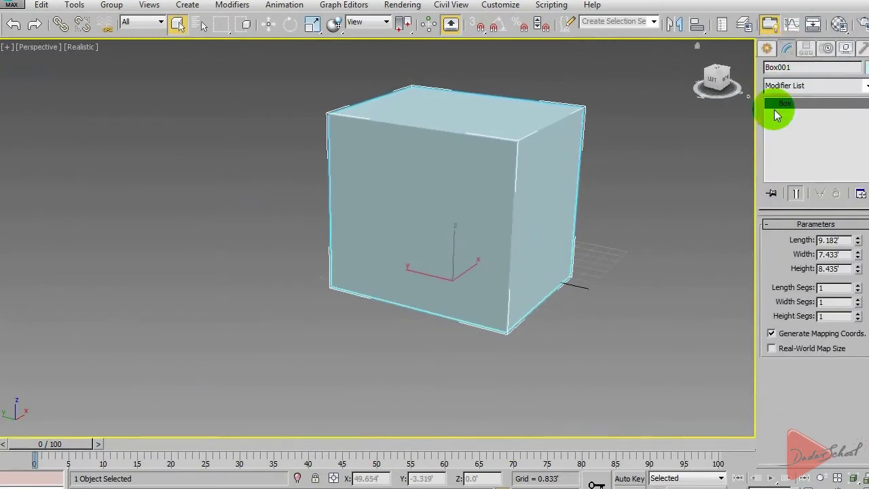
left_click(857, 316)
middle_click_drag(713, 294, 608, 333, "alt")
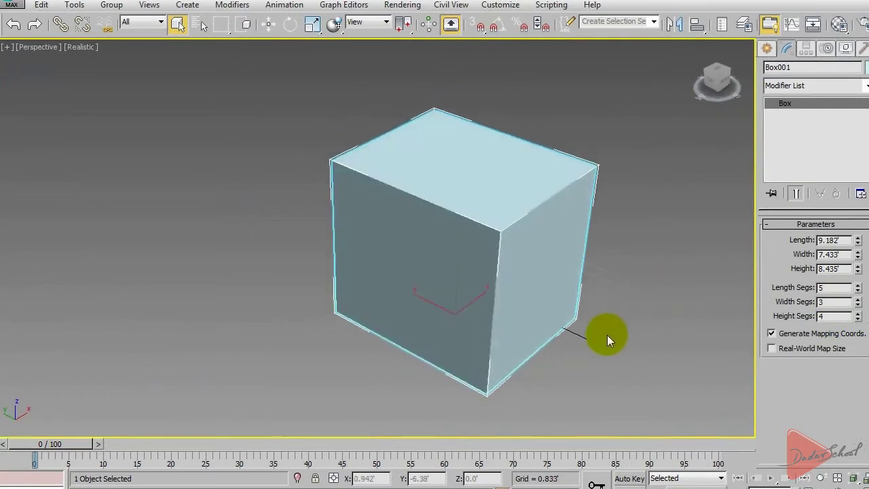
key("F4")
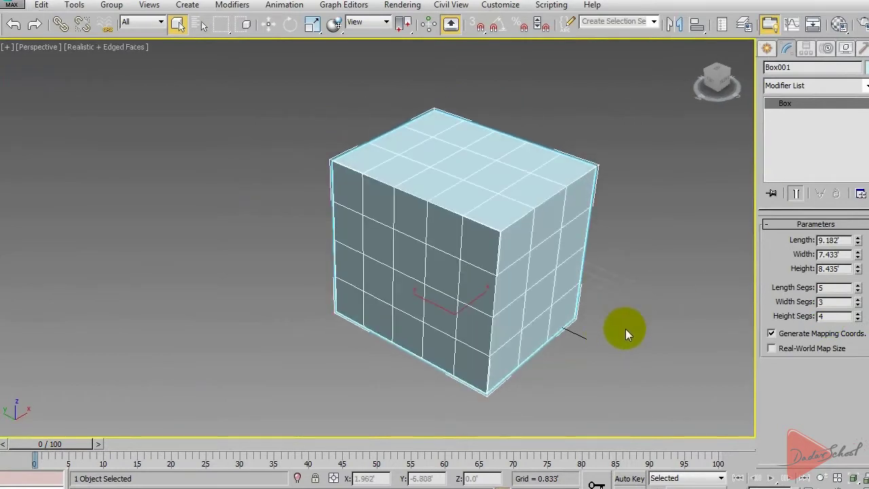
middle_click_drag(524, 291, 613, 316, "alt")
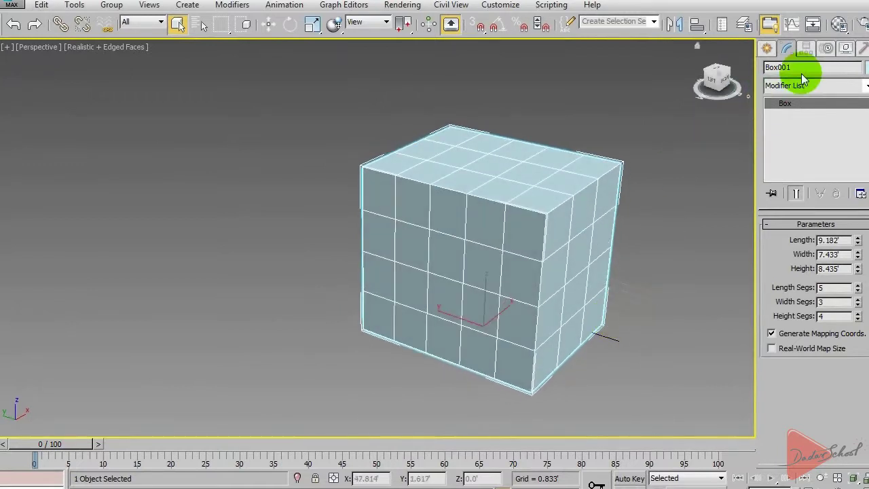
middle_click_drag(624, 156, 568, 180, "alt")
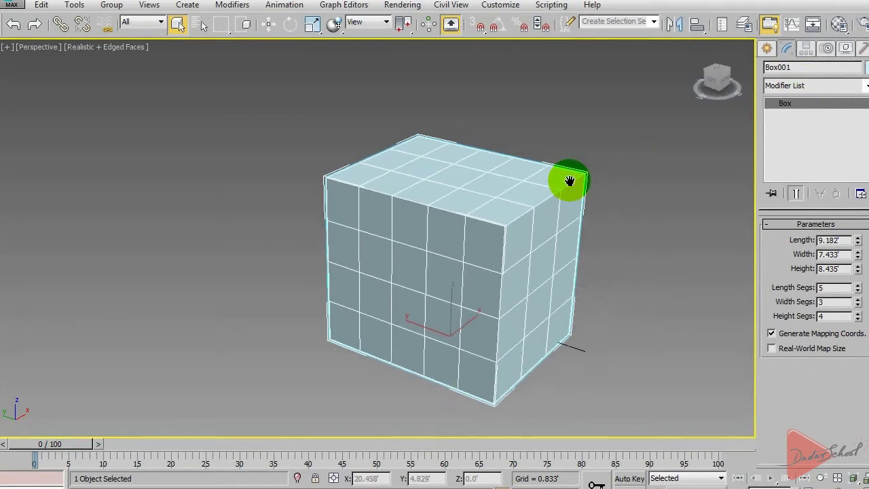
Apply a Lattice modifier to the box.
left_click(817, 87)
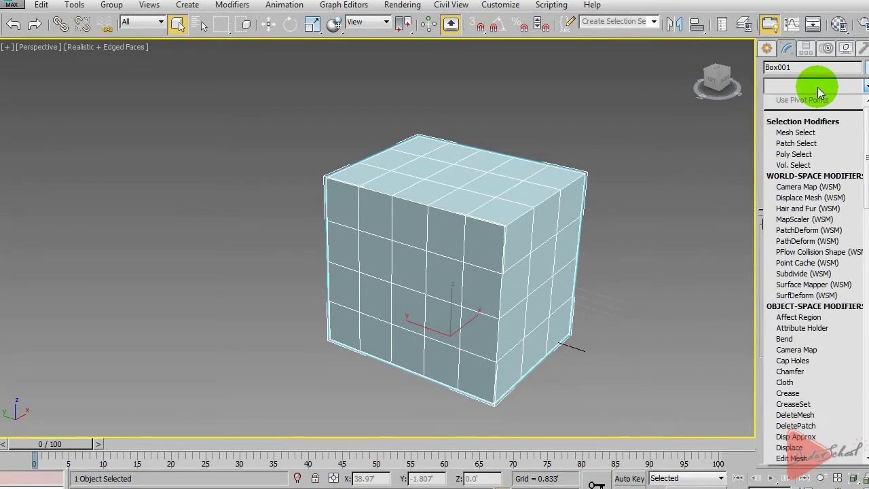
key("l")
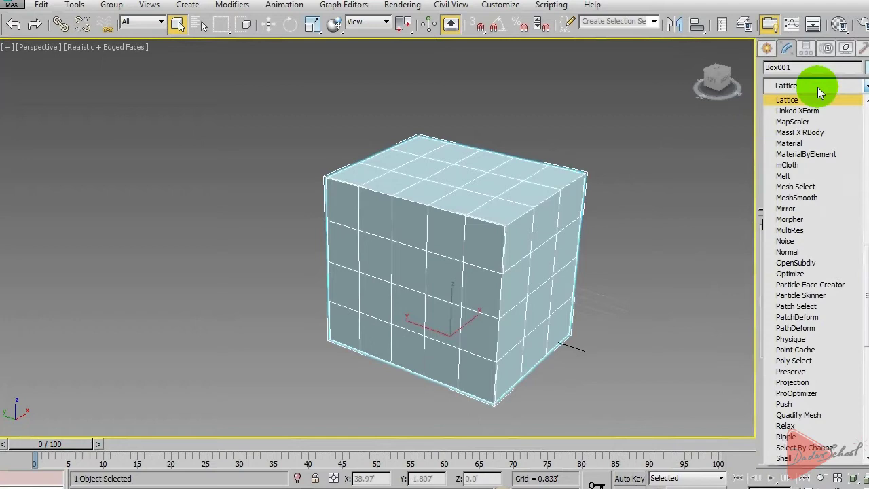
key("Return")
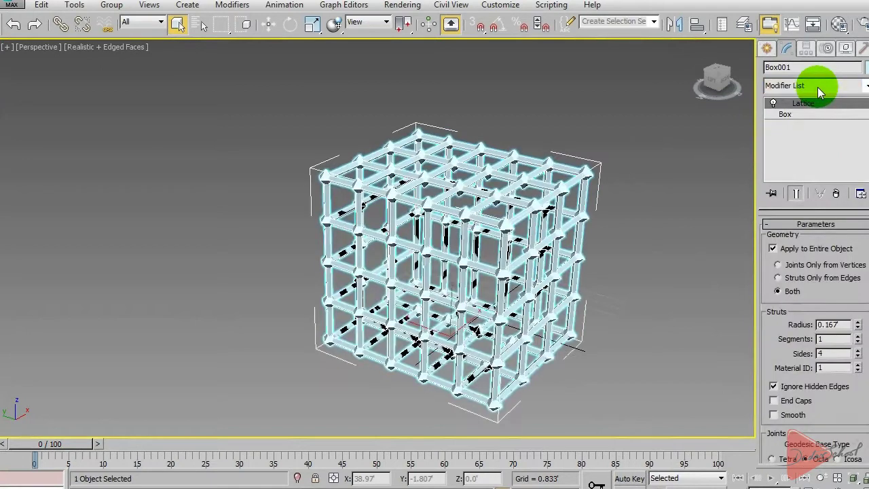
Examine the struts and joints of the lattice box up close and from several sides.
middle_click_drag(619, 196, 448, 234, "alt")
scroll(494, 252, "up", 4)
scroll(462, 196, "up", 3)
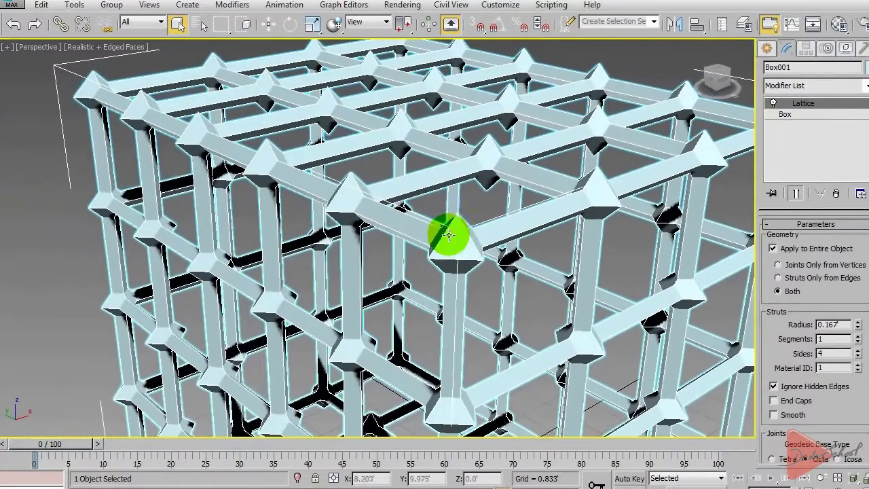
scroll(402, 253, "down", 3)
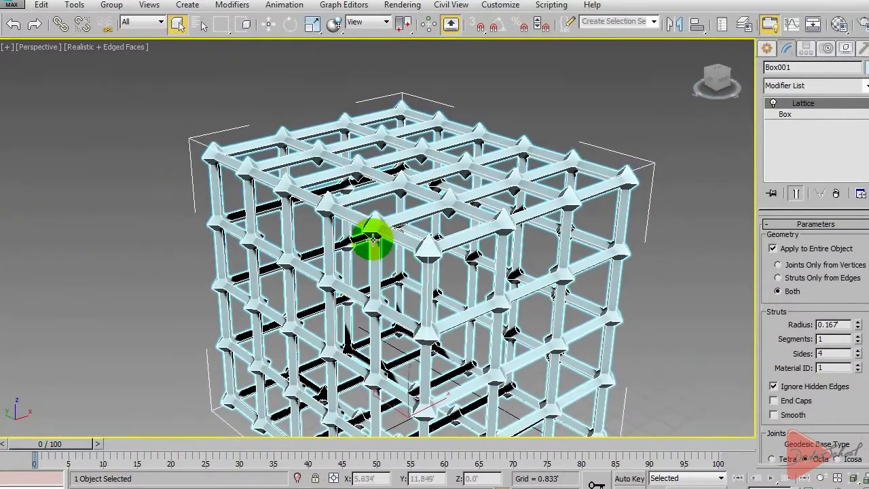
scroll(534, 267, "up", 2)
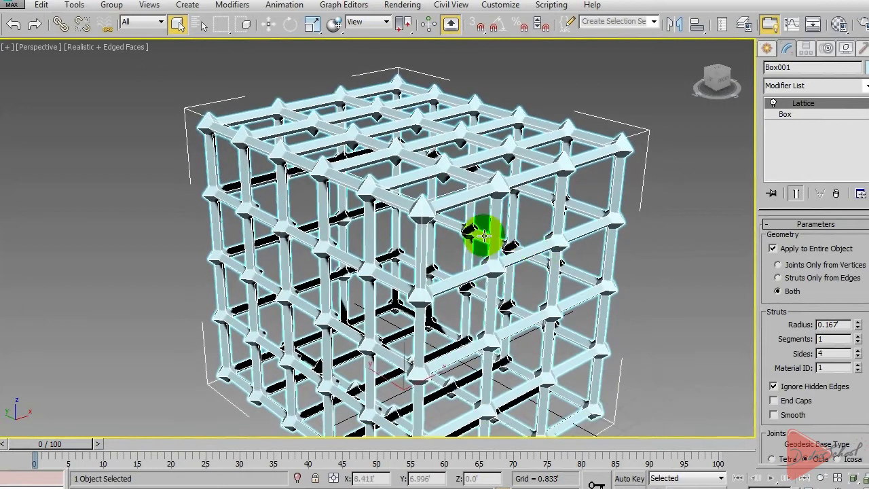
scroll(489, 228, "up", 4)
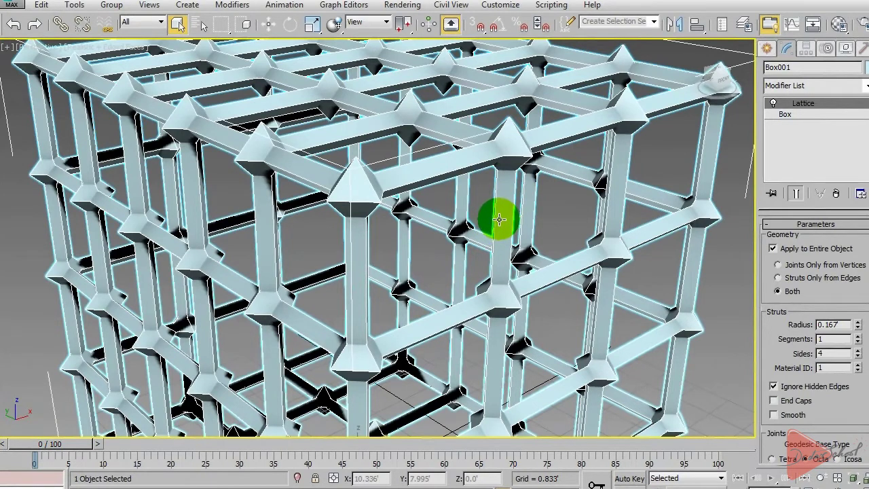
middle_click_drag(394, 152, 437, 193, "alt")
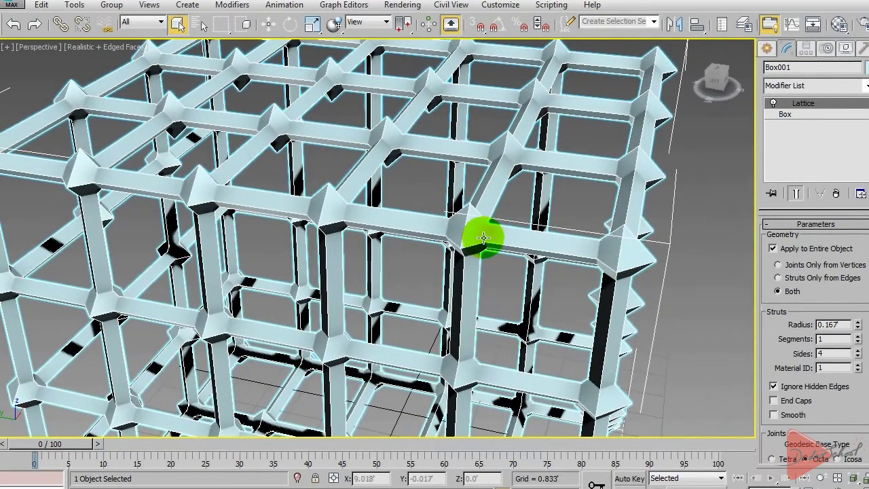
scroll(481, 238, "down", 5)
middle_click_drag(529, 252, 577, 251, "alt")
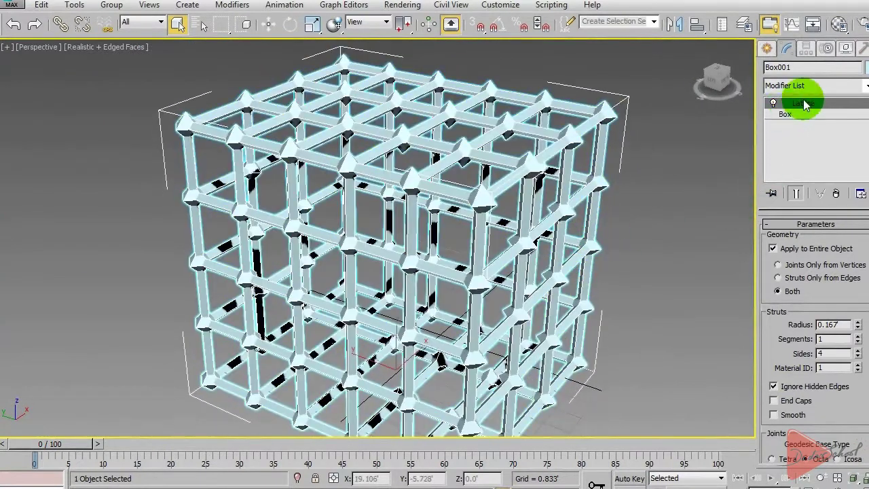
Return to the base Box level beneath the Lattice modifier and set its length segments to 8.
left_click(787, 115)
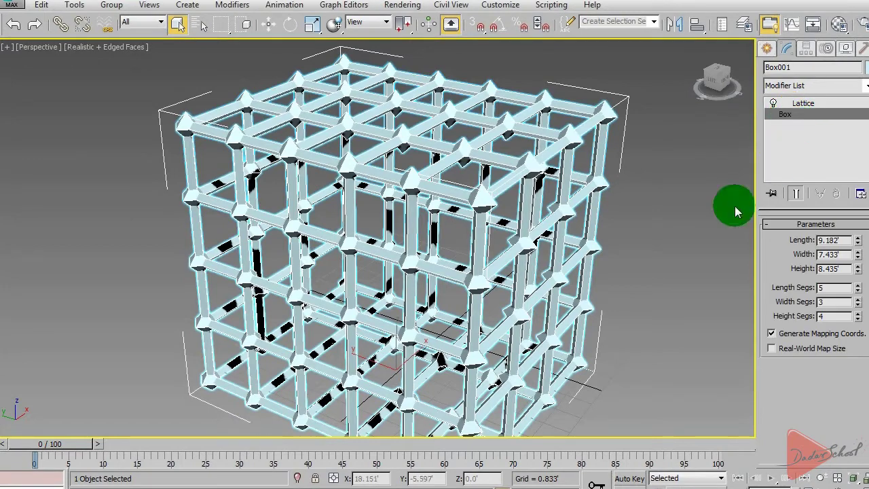
left_click(857, 285)
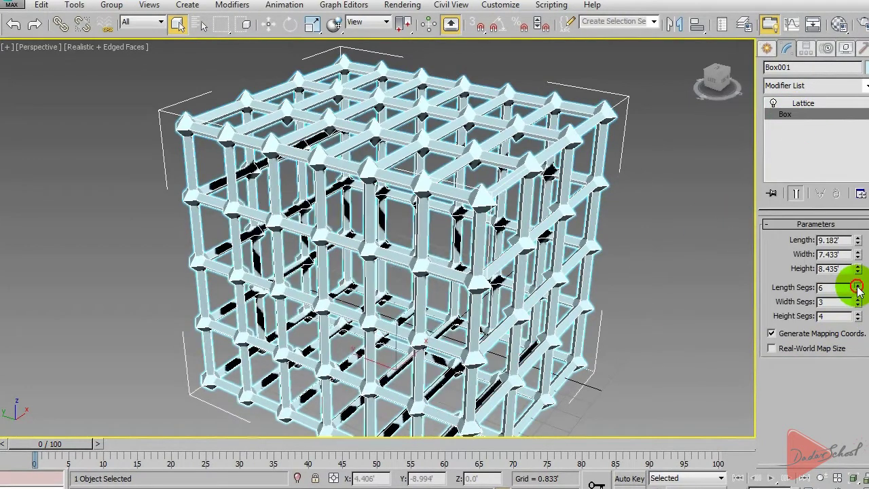
left_click(858, 285)
left_click(857, 285)
middle_click_drag(501, 291, 572, 254, "alt")
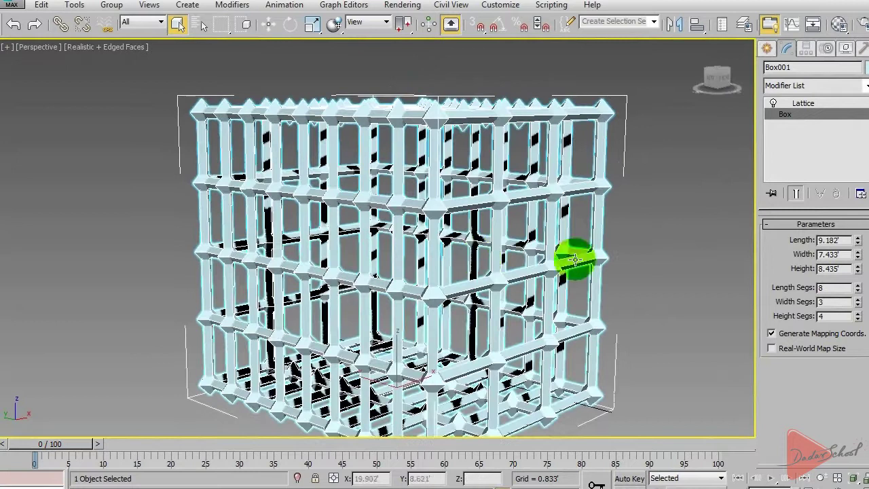
Set the box's width segments to 5 and its height segments to 8.
left_click(858, 300)
left_click(857, 299)
middle_click_drag(545, 183, 511, 190, "alt")
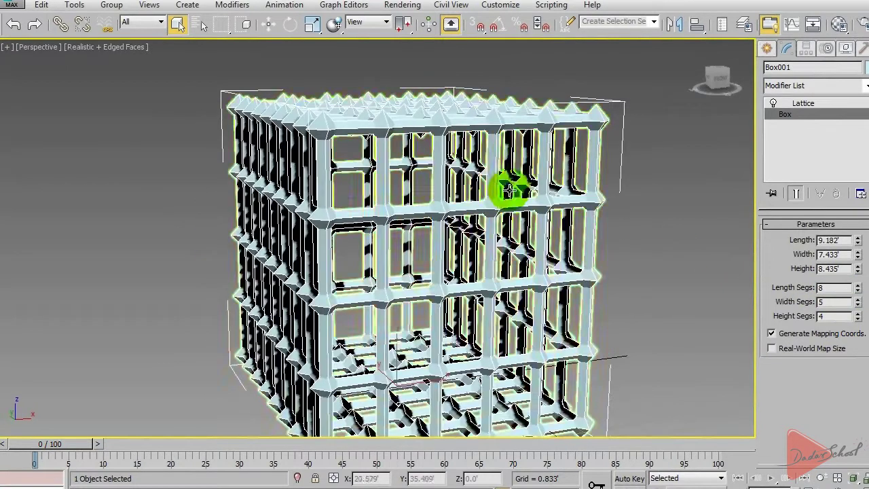
left_click(858, 314)
left_click(857, 314)
left_click(857, 314)
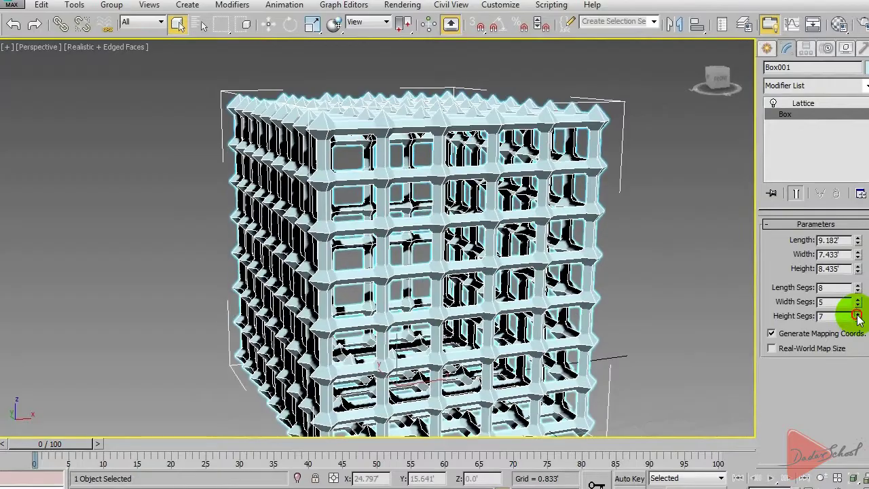
left_click(858, 314)
mouse_move(521, 250)
middle_mouse_down("alt")
mouse_move(604, 311)
mouse_move(569, 291)
middle_mouse_up("alt")
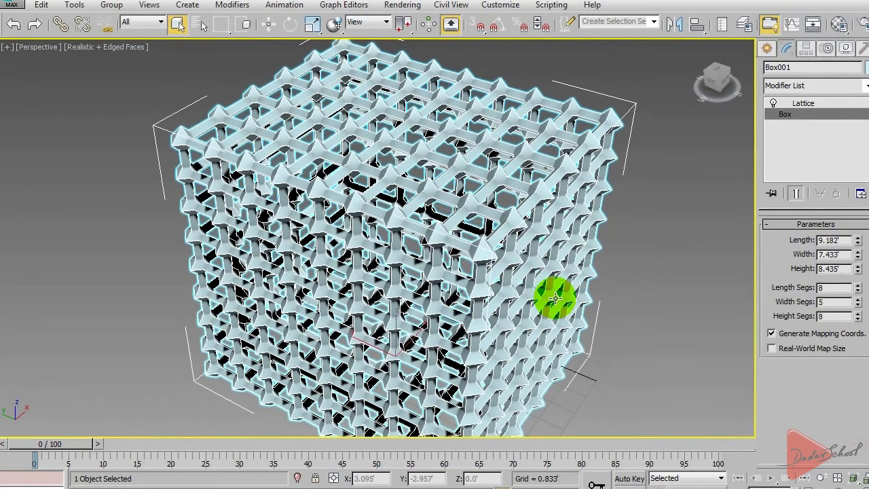
Create a cone beside the lattice box with a base radius of about 1.62', top radius 2.96' and height 2.80'.
left_click(771, 51)
left_click(843, 134)
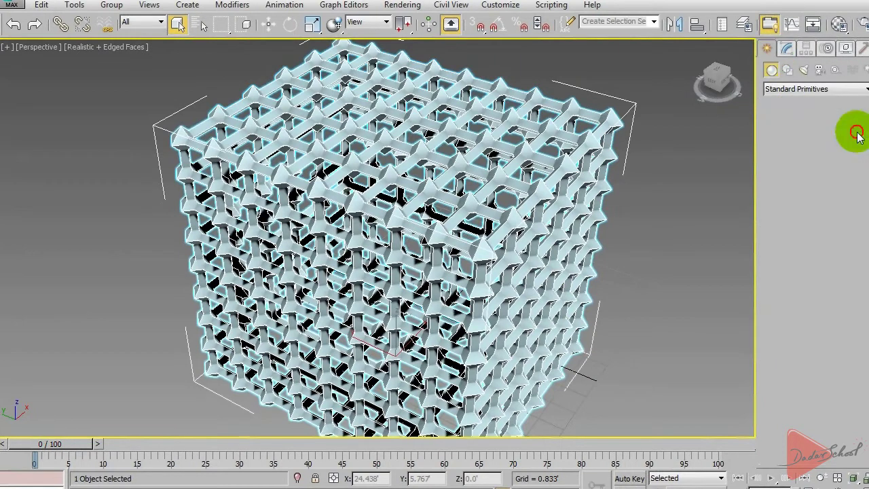
middle_click_drag(593, 181, 419, 144)
left_click_drag(551, 355, 578, 384)
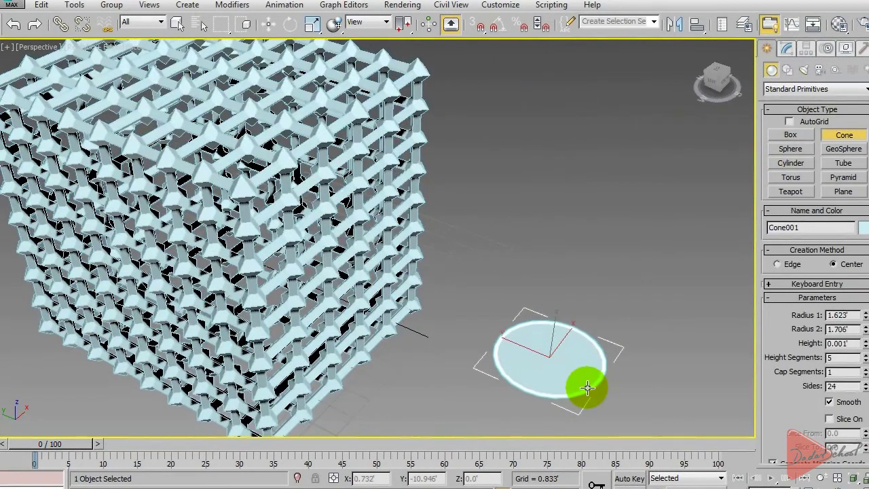
left_click(563, 293)
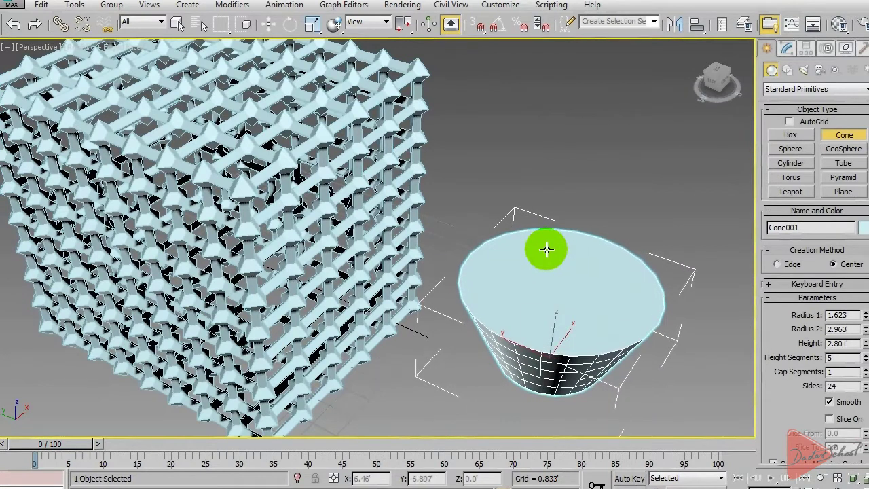
left_click(549, 246)
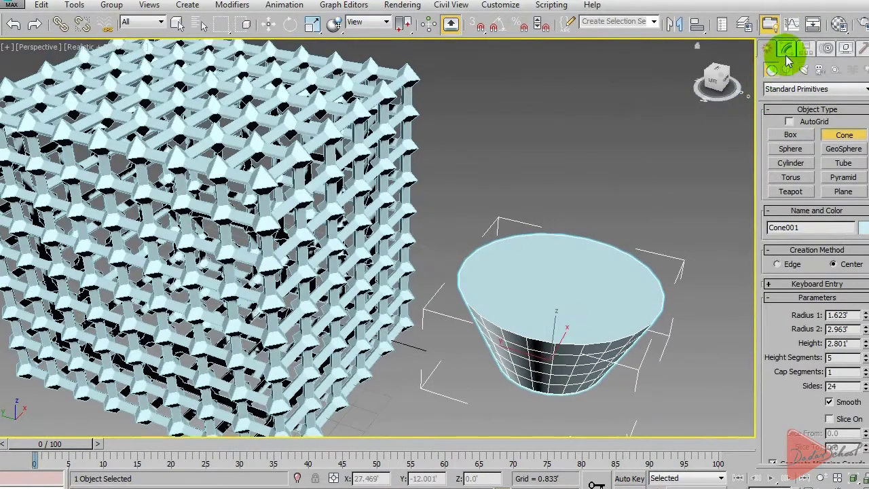
Apply a Lattice modifier to the cone.
left_click(787, 48)
left_click(795, 87)
key("l")
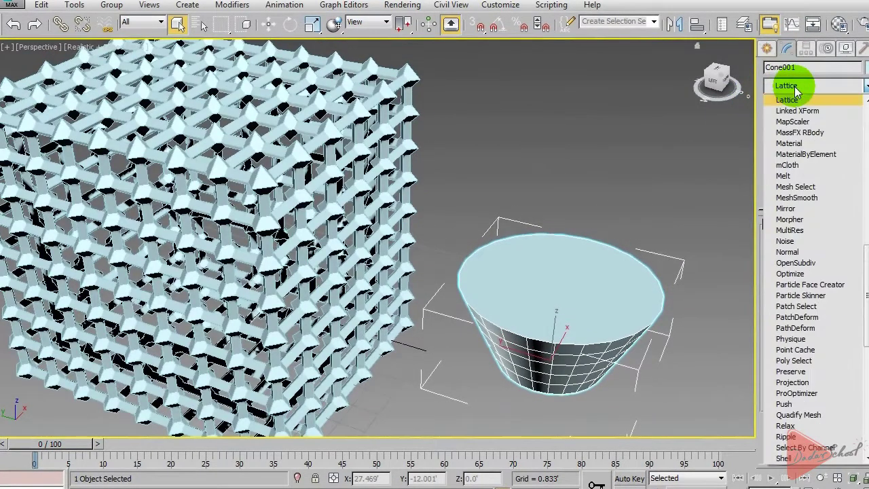
key("Return")
Inspect the cone's lattice up close and compare it with the lattice box, selecting each object in turn.
middle_click_drag(699, 237, 536, 325, "alt")
scroll(576, 306, "up", 8)
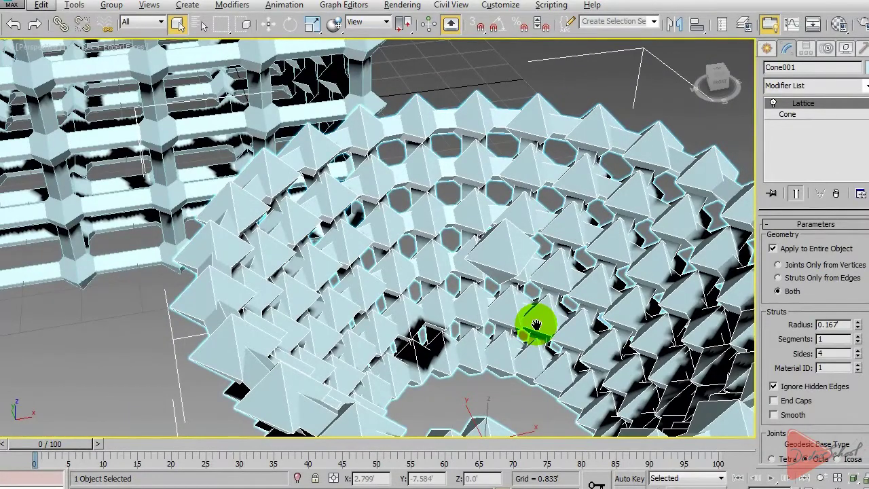
scroll(536, 325, "down", 3)
middle_click_drag(403, 266, 512, 203, "alt")
scroll(464, 239, "down", 3)
left_click(339, 145)
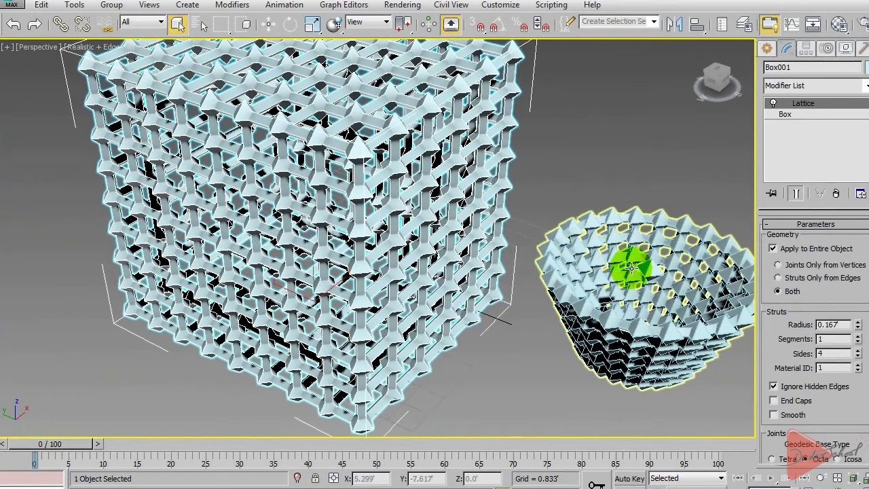
middle_click_drag(630, 268, 640, 285, "alt")
left_click(588, 262)
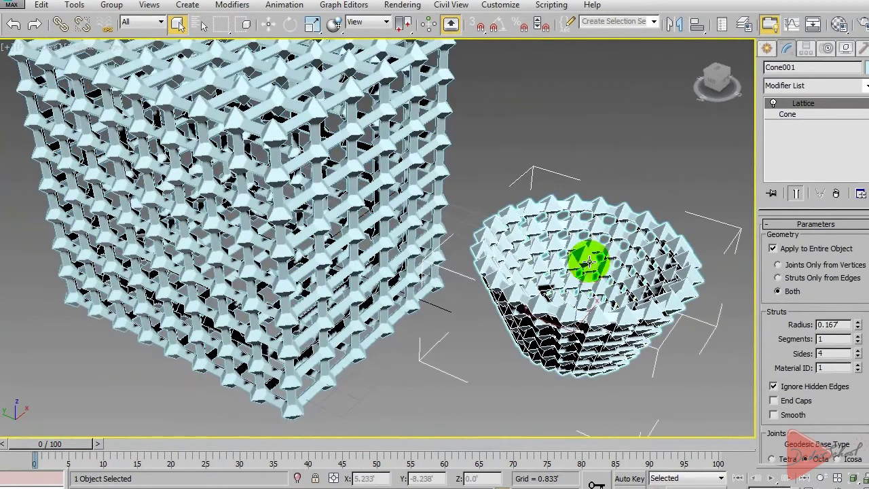
middle_click_drag(591, 271, 563, 325, "alt")
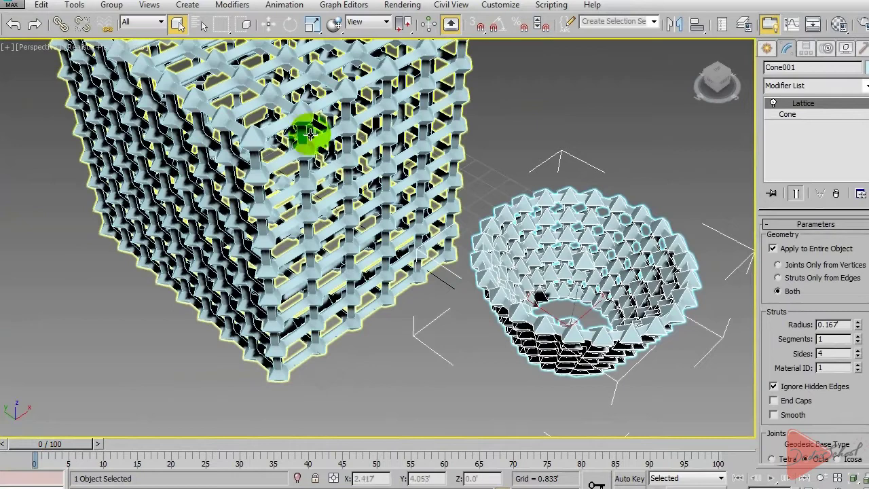
Select the lattice box and frame its joints and struts in the view.
left_click(257, 141)
key("z")
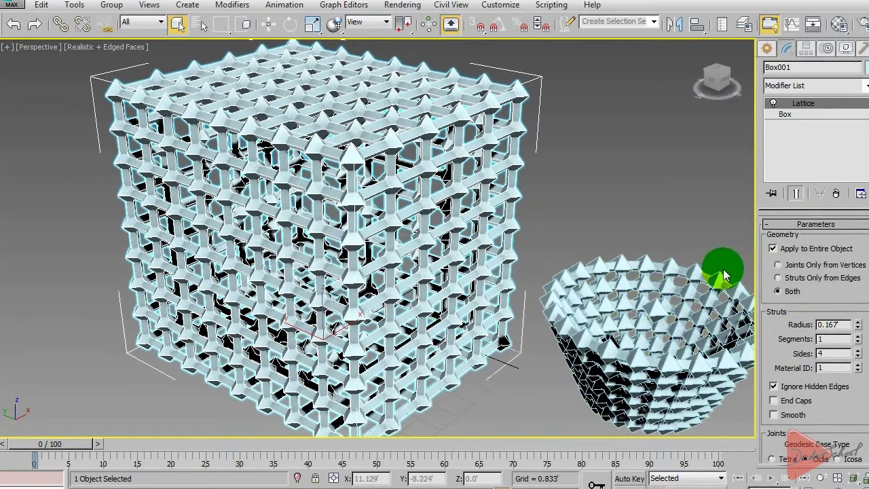
scroll(442, 210, "up", 5)
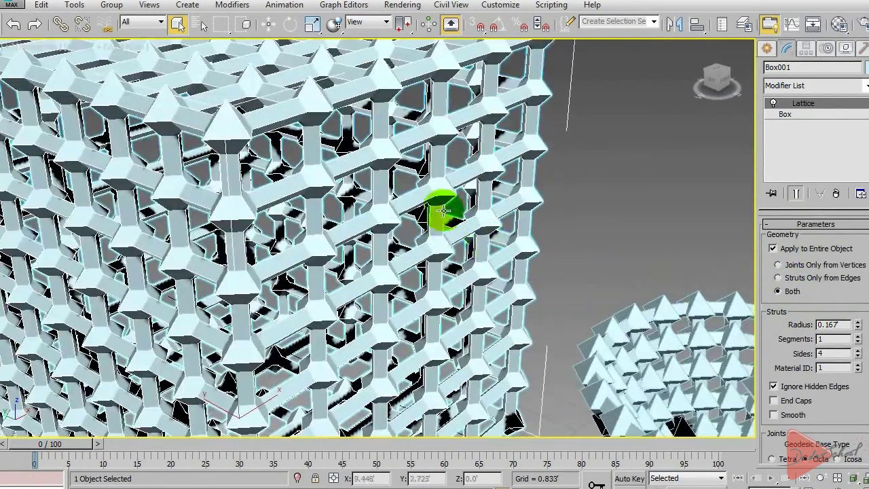
scroll(606, 271, "down", 5)
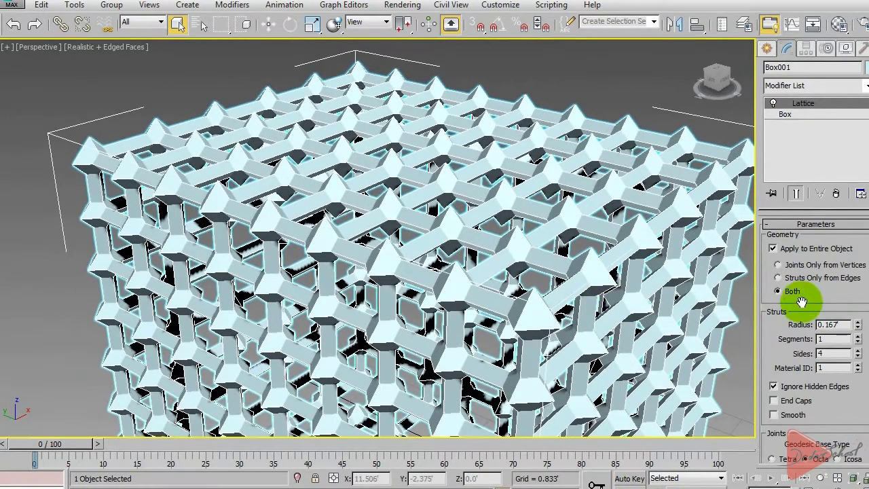
Limit the box's lattice to joints only from vertices and view the separate joints from several angles.
left_click(796, 266)
scroll(616, 287, "up", 2)
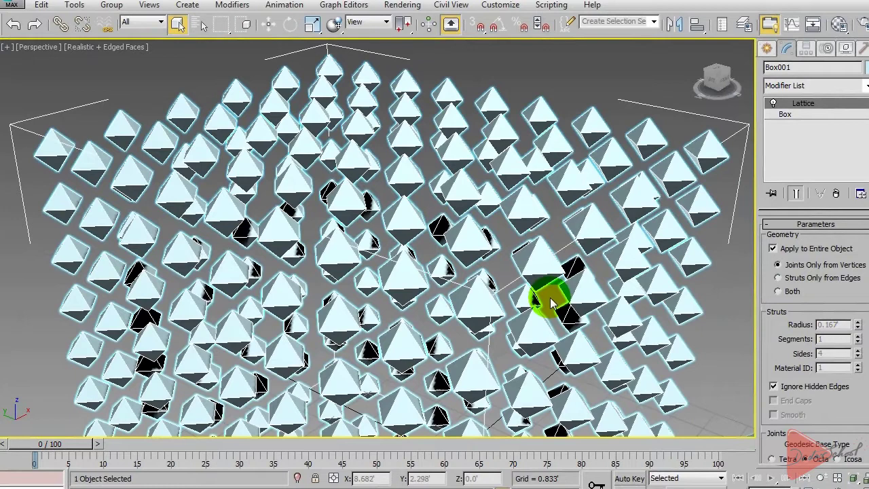
mouse_move(539, 301)
middle_mouse_down("alt")
mouse_move(549, 297)
mouse_move(538, 320)
mouse_move(528, 307)
middle_mouse_up("alt")
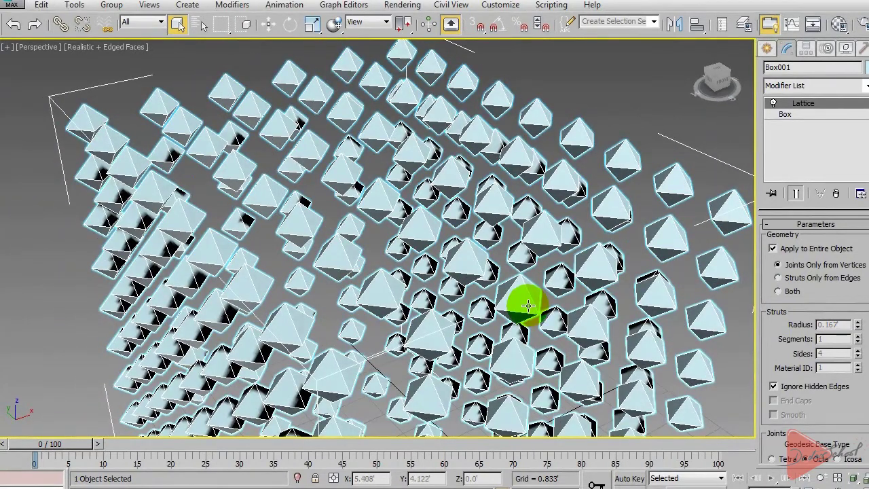
scroll(404, 223, "up", 3)
middle_click_drag(403, 223, 310, 258, "alt")
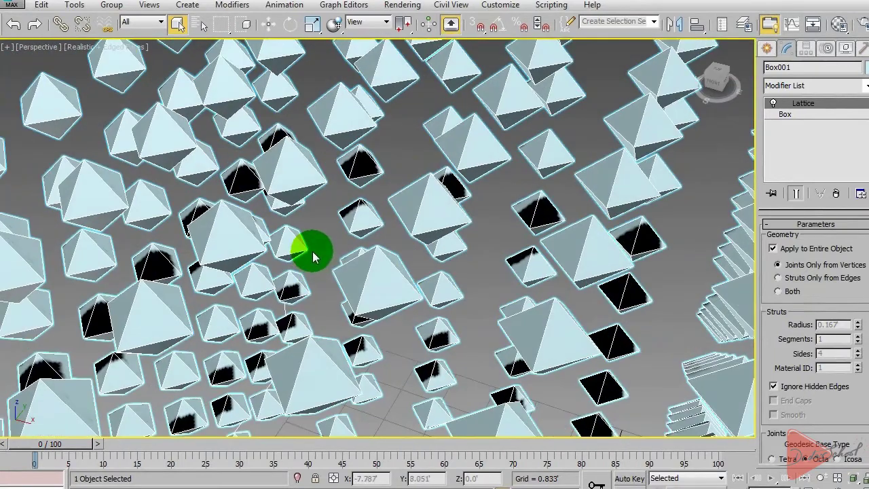
scroll(485, 256, "down", 5)
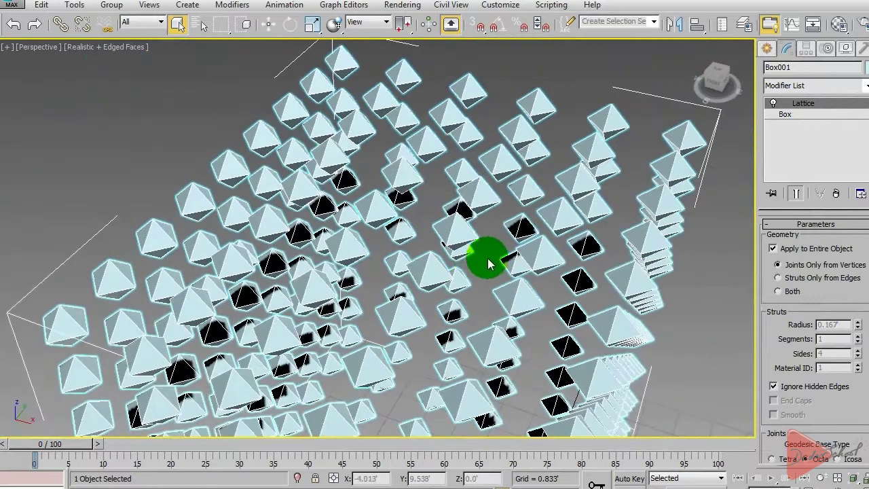
middle_click_drag(474, 258, 510, 241, "alt")
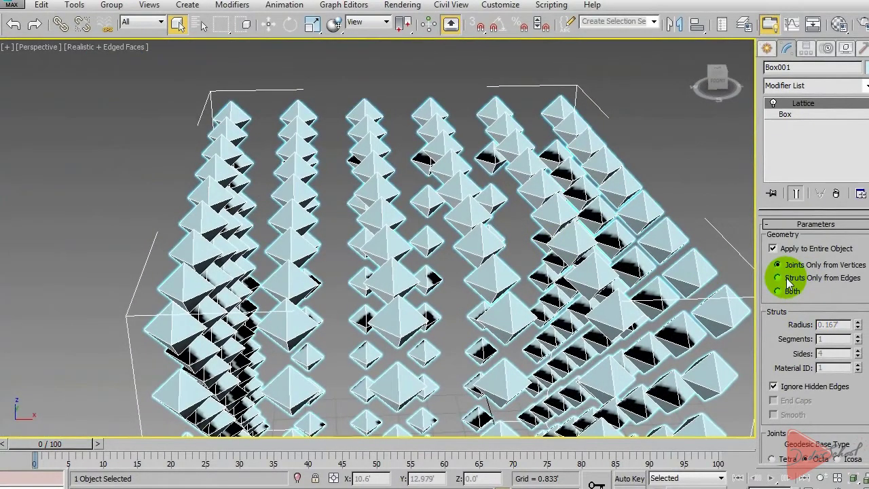
Switch the box's lattice to struts only from edges and view the frame up close.
left_click(787, 279)
mouse_move(483, 264)
middle_mouse_down("alt")
mouse_move(556, 263)
mouse_move(490, 262)
middle_mouse_up("alt")
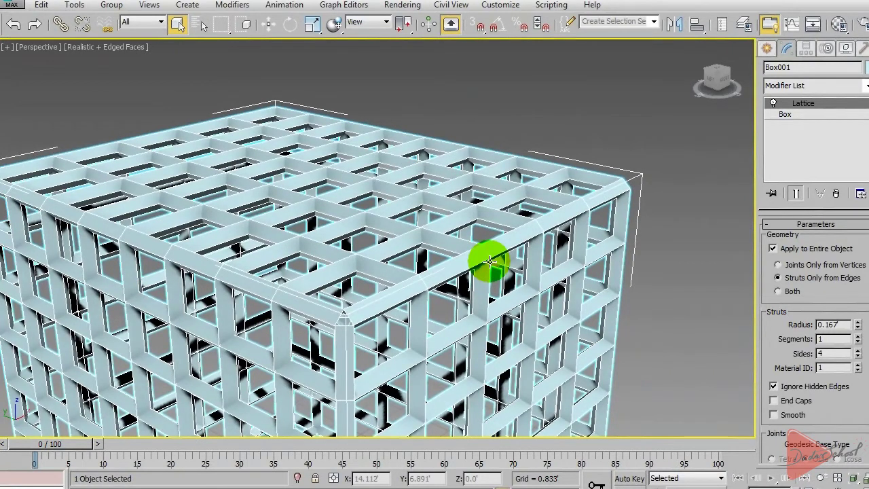
middle_click_drag(227, 233, 401, 218, "alt")
scroll(349, 235, "up", 2)
scroll(398, 201, "down", 1)
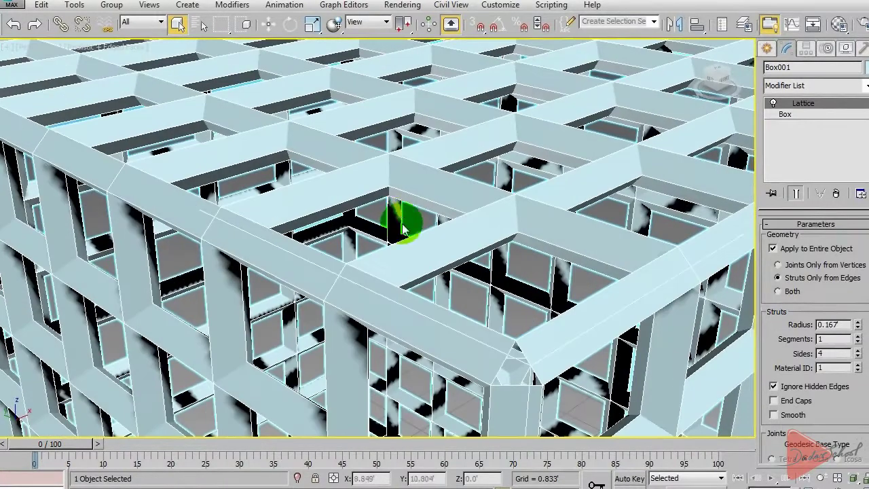
scroll(292, 248, "up", 2)
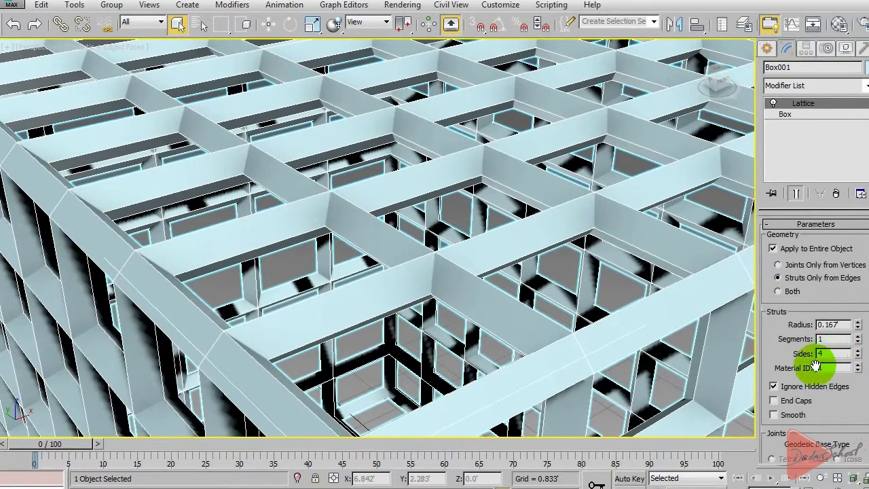
middle_click_drag(630, 331, 600, 332)
scroll(457, 287, "down", 10)
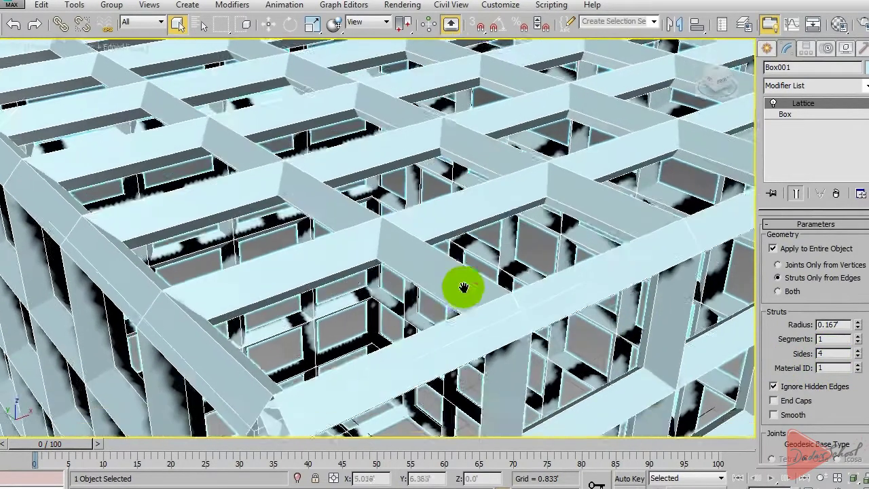
scroll(466, 233, "up", 5)
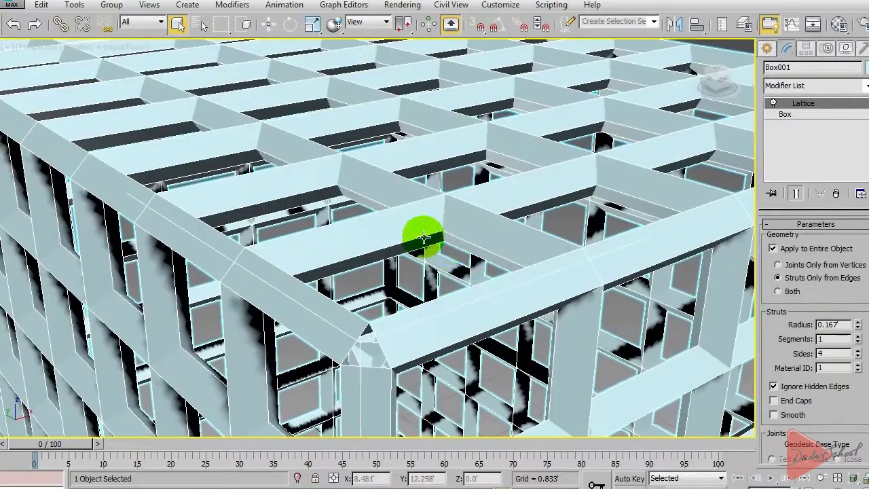
Increase the number of sides of the box's lattice struts to 23.
left_click(857, 350)
left_click(857, 351)
left_click(857, 350)
left_click(857, 350)
left_click(857, 350)
left_click(857, 350)
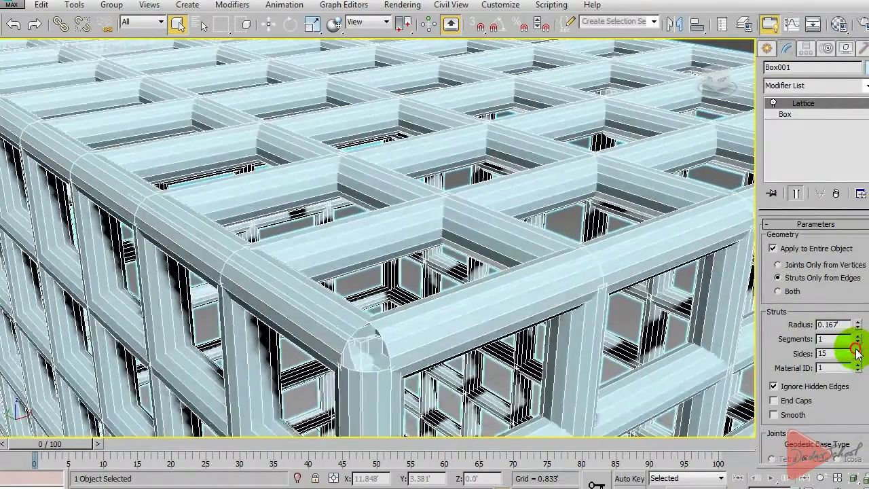
left_click(857, 350)
left_click(857, 350)
left_click(857, 350)
Examine the rounded struts and the corner where they meet from several angles and distances.
middle_click_drag(312, 217, 322, 211, "alt")
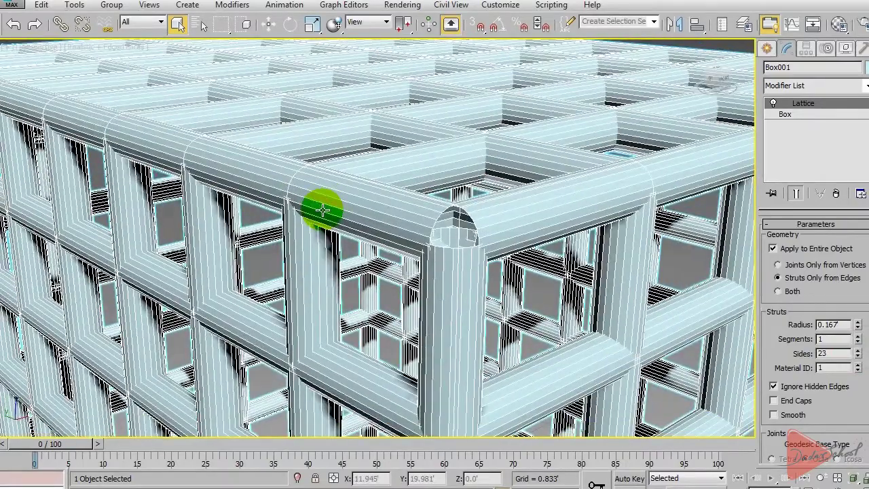
scroll(325, 213, "down", 4)
middle_click_drag(328, 214, 373, 224, "alt")
scroll(428, 239, "up", 5)
scroll(428, 237, "down", 5)
middle_click_drag(423, 232, 401, 203, "alt")
scroll(402, 211, "up", 5)
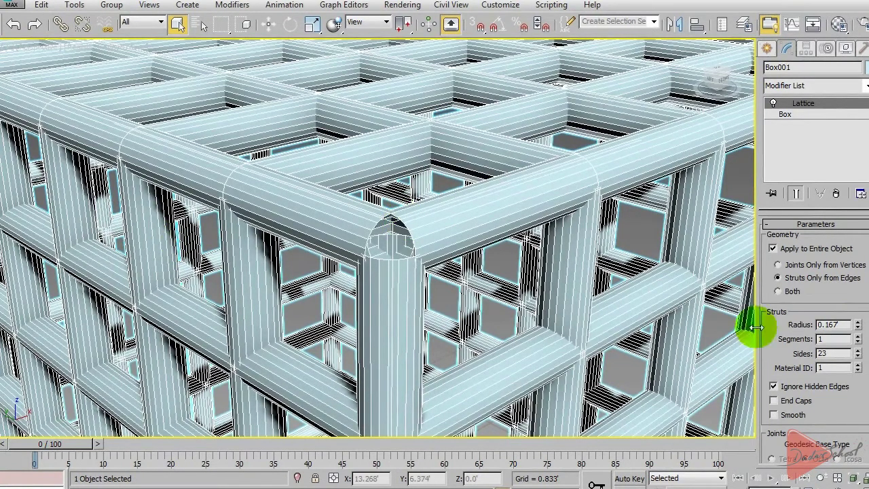
middle_click_drag(364, 247, 418, 246)
scroll(441, 250, "down", 6)
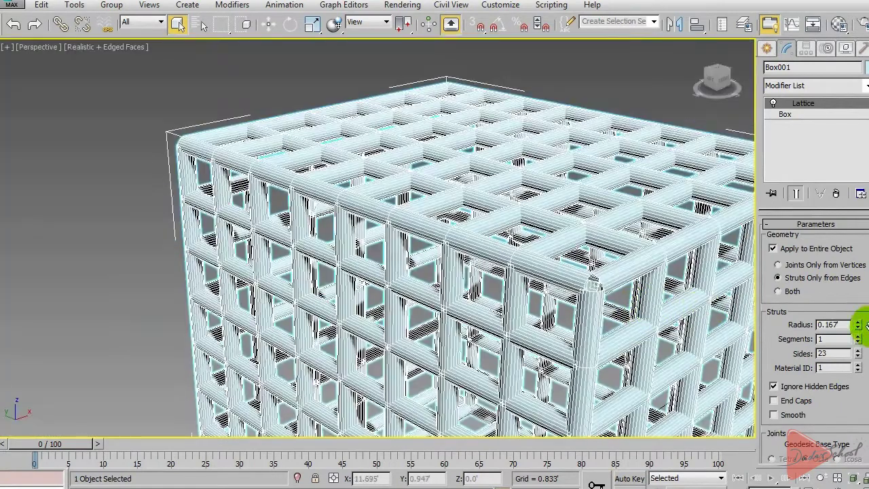
Thicken the box's struts to a radius of 0.208' and view them up close.
left_click_drag(858, 329, 853, 322)
scroll(466, 266, "up", 2)
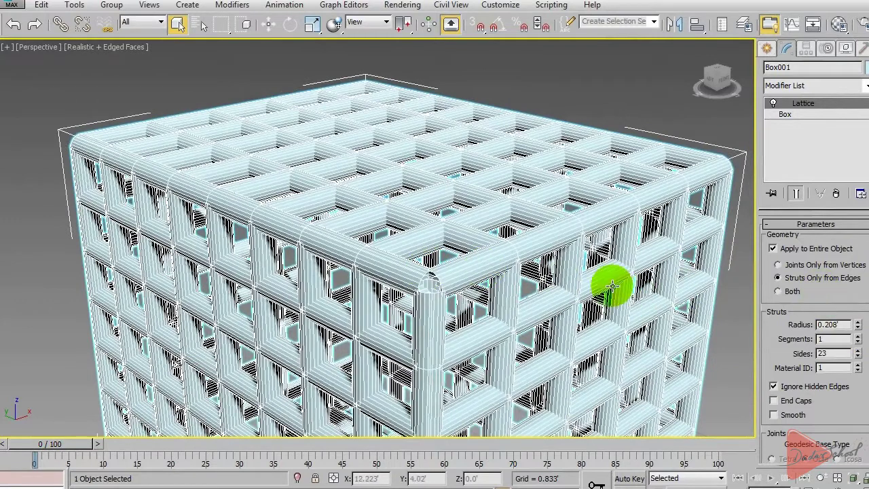
scroll(441, 282, "up", 5)
scroll(476, 285, "down", 2)
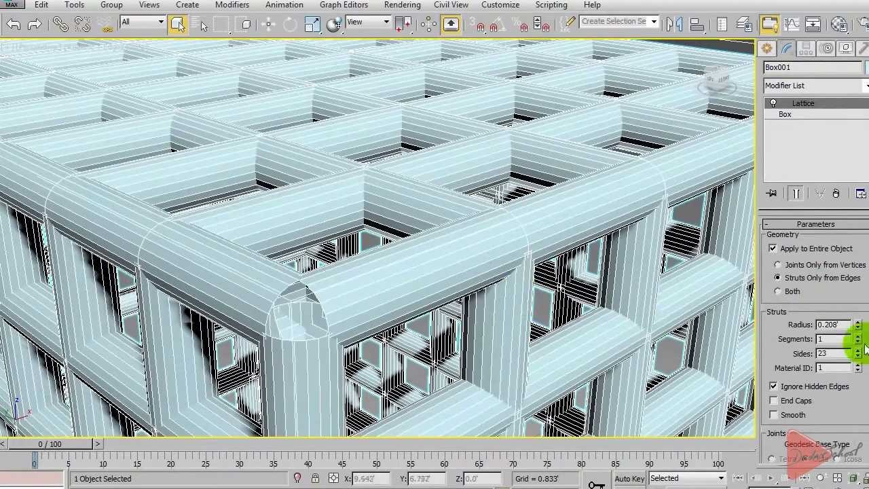
Set the radius of the box's struts to 0.125'.
left_click(858, 328)
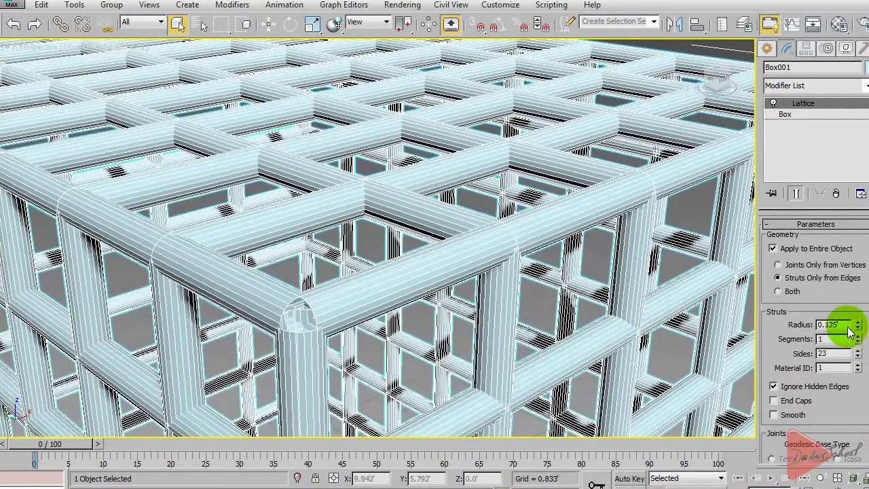
scroll(477, 262, "down", 6)
scroll(467, 264, "up", 4)
Inspect the open strut ends at the box's upper corner up close, with the box deselected and selected again.
middle_click_drag(465, 256, 446, 306, "alt")
scroll(462, 316, "up", 4)
left_click(370, 221)
scroll(551, 229, "up", 4)
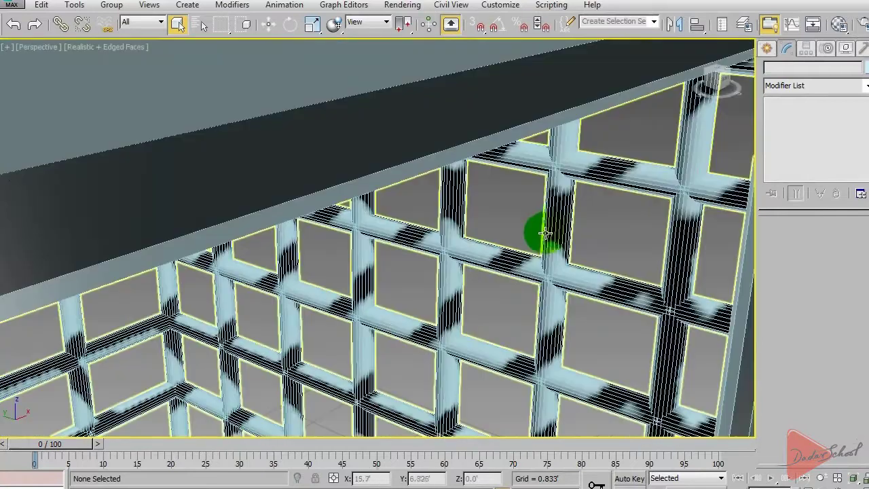
scroll(545, 233, "down", 5)
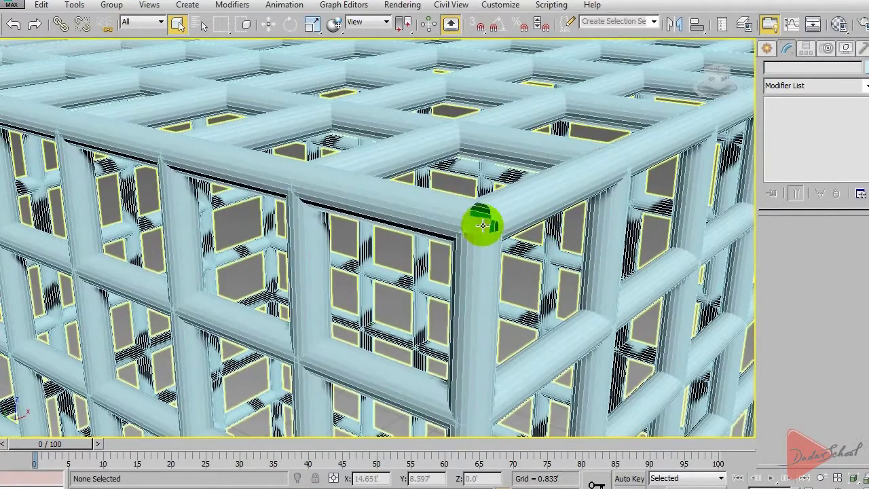
middle_click_drag(485, 214, 462, 234, "alt")
left_click(821, 478)
left_click_drag(416, 262, 416, 251)
middle_click_drag(421, 232, 422, 245)
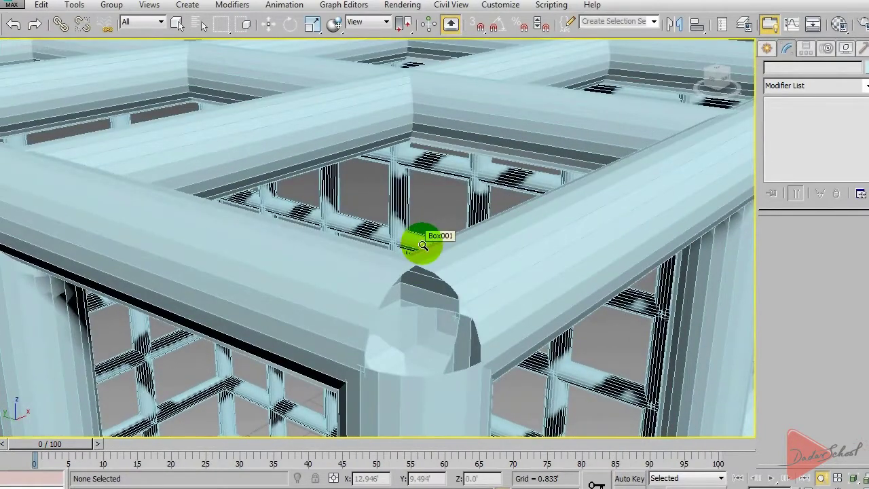
right_click(422, 246)
left_click(487, 246)
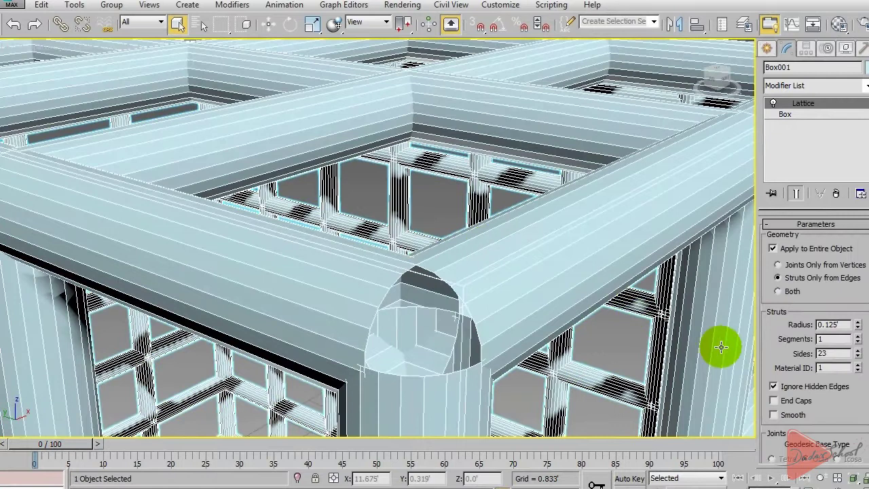
Turn on End Caps for the box's struts and check the closed ends at the corner.
scroll(798, 343, "down", 2)
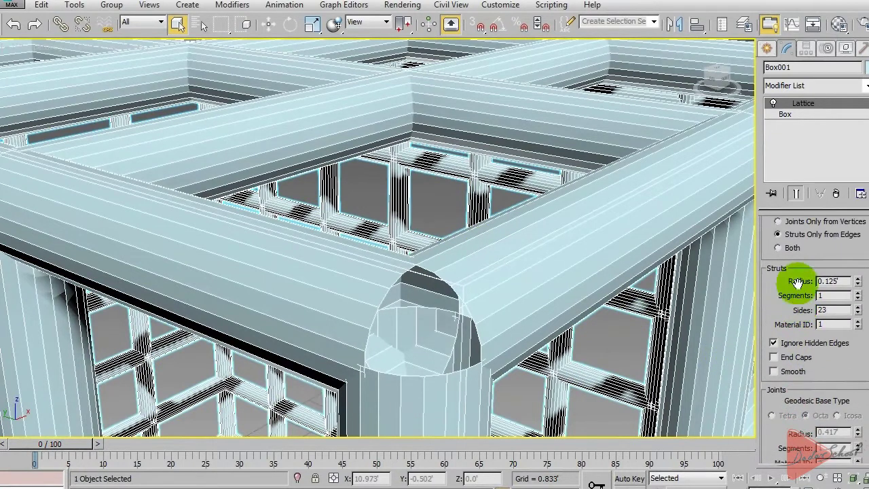
left_click(775, 357)
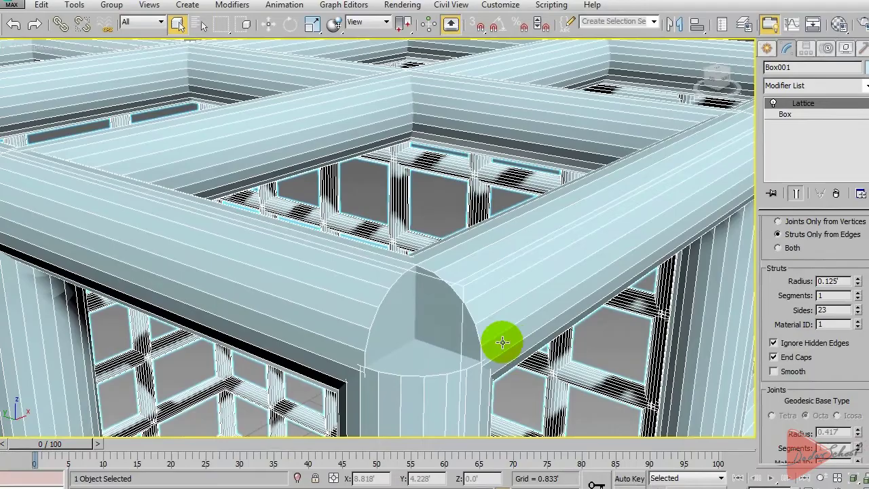
scroll(501, 326, "down", 1)
middle_click_drag(501, 326, 474, 300)
scroll(486, 324, "down", 5)
middle_click_drag(403, 307, 420, 326, "alt")
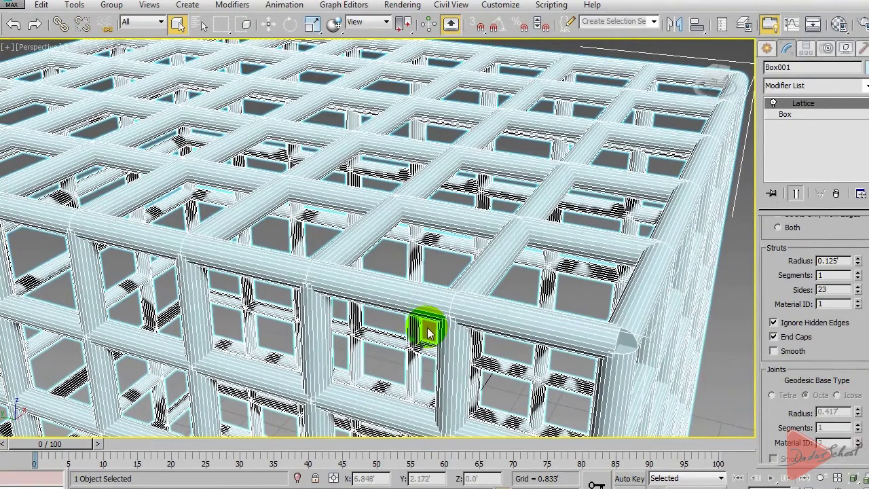
Turn on smoothing for the box's struts and bring both lattice objects into view.
left_click(775, 350)
scroll(479, 334, "down", 5)
middle_click_drag(480, 333, 448, 283)
scroll(449, 282, "down", 3)
middle_click_drag(513, 299, 451, 271)
Select the lattice cone to review its settings, clear the selection and compare it with the box.
left_click(463, 271)
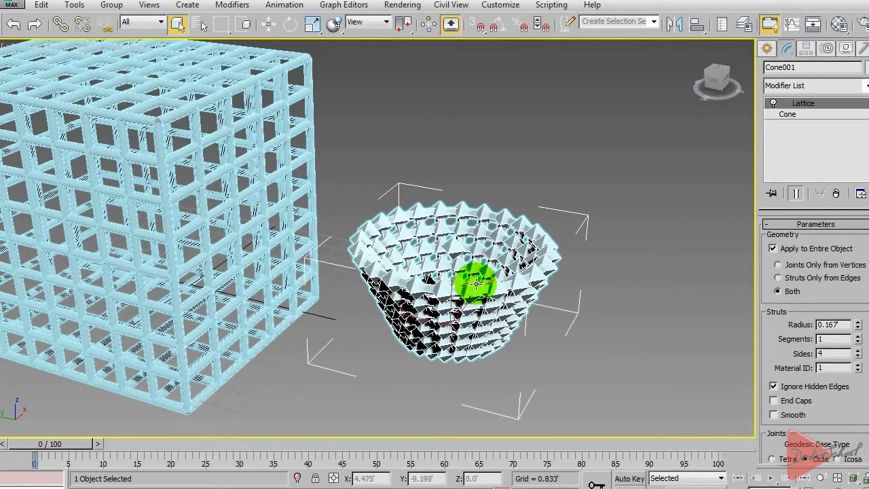
middle_click_drag(438, 253, 459, 255)
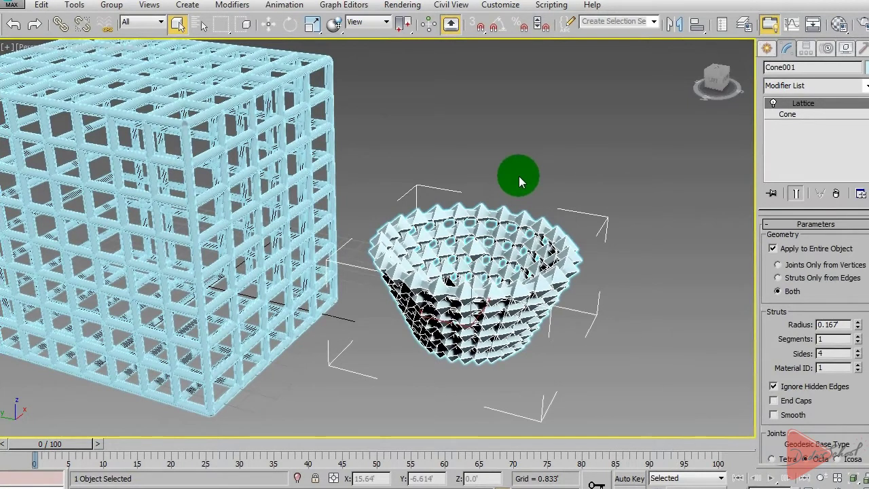
left_click(451, 126)
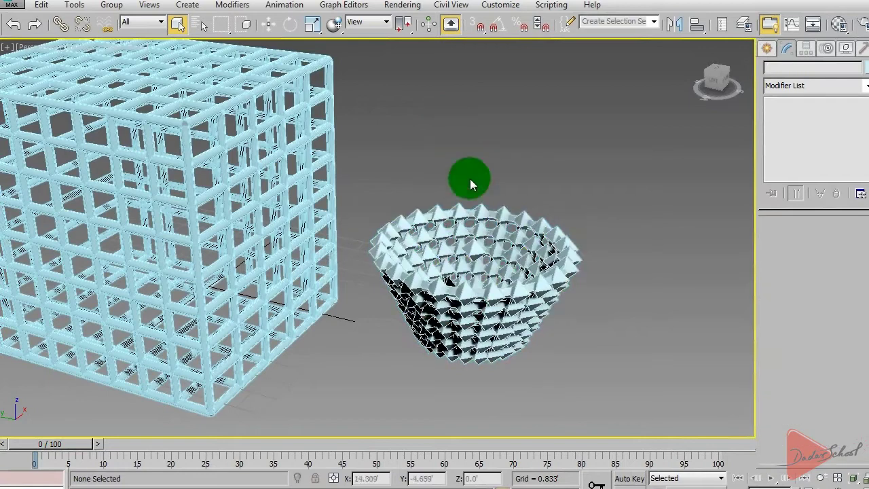
scroll(516, 281, "up", 3)
scroll(408, 268, "down", 5)
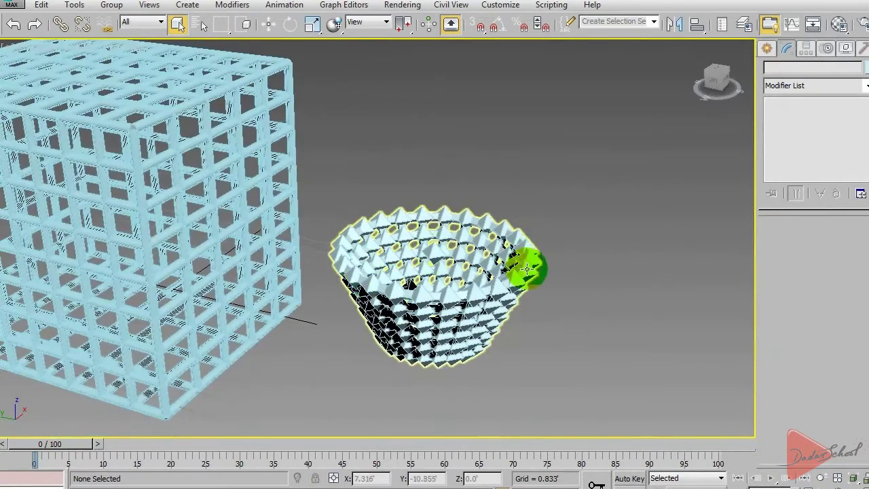
scroll(167, 179, "up", 2)
Select the lattice box and set its geometry to joints only from vertices.
left_click(133, 145)
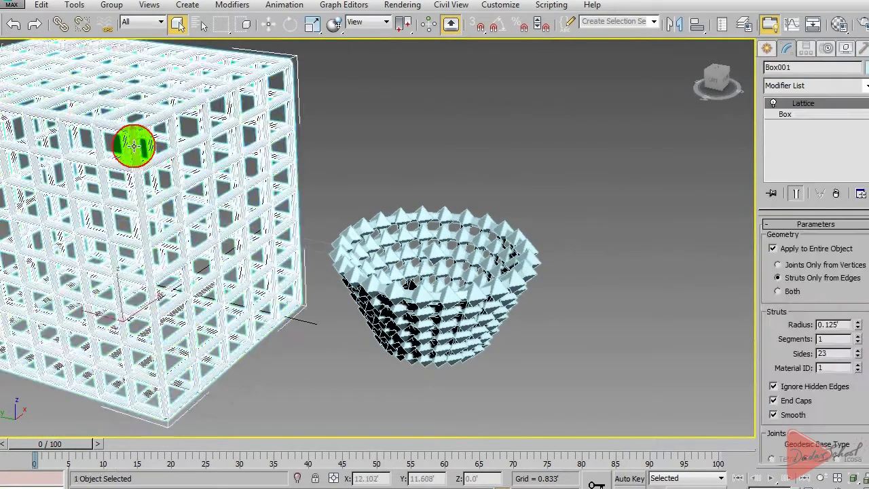
scroll(372, 226, "up", 4)
left_click(781, 264)
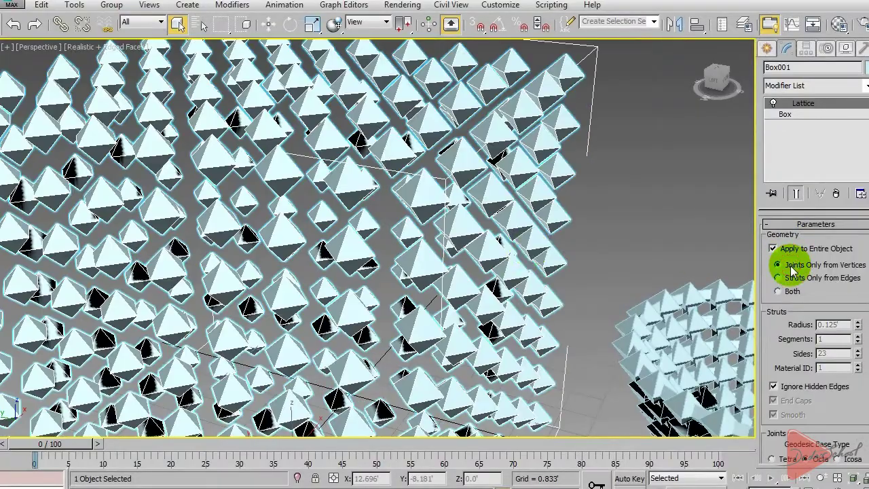
scroll(385, 266, "up", 3)
middle_click_drag(386, 266, 458, 287, "alt")
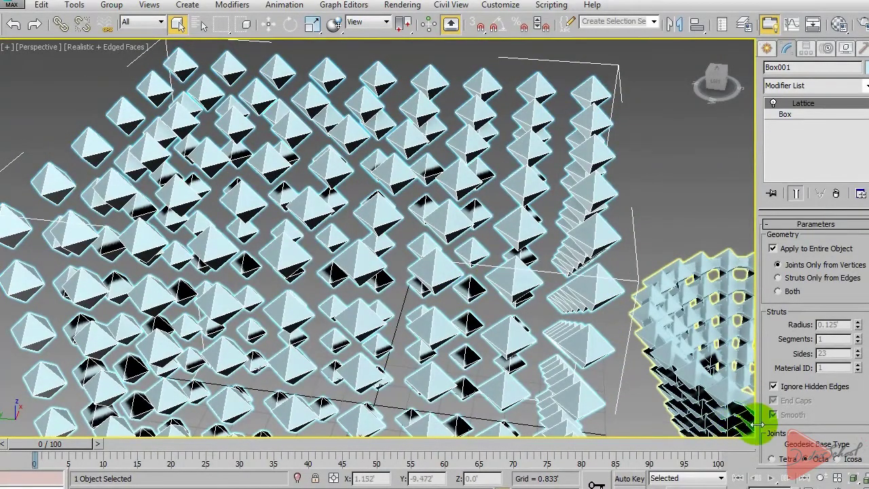
Change the geodesic base type of the box's joints to Tetra and view their shape.
scroll(835, 339, "down", 3)
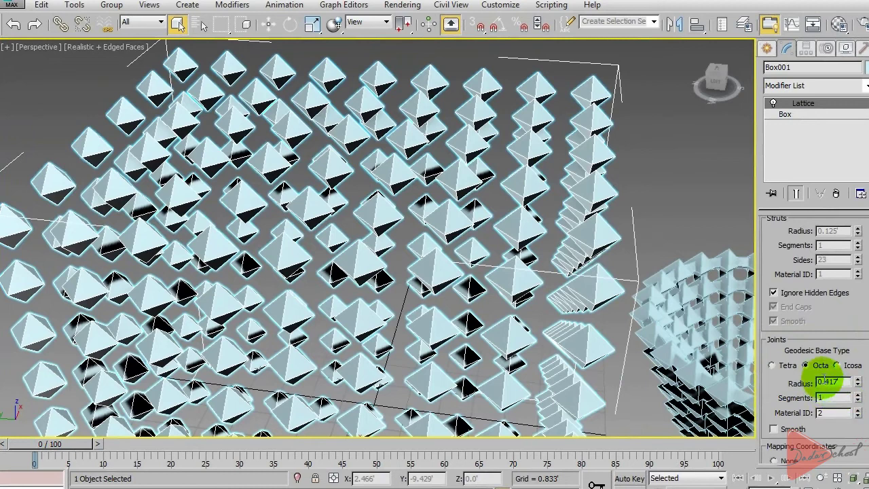
scroll(499, 312, "up", 3)
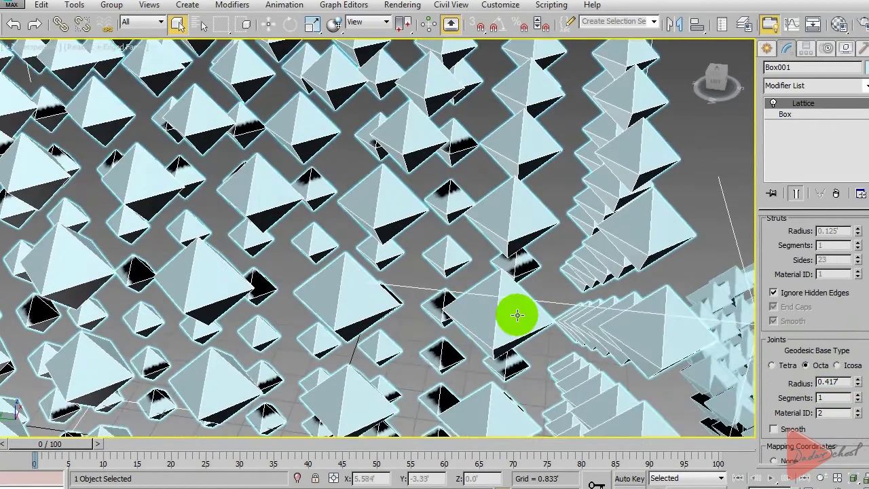
middle_click_drag(508, 323, 514, 296)
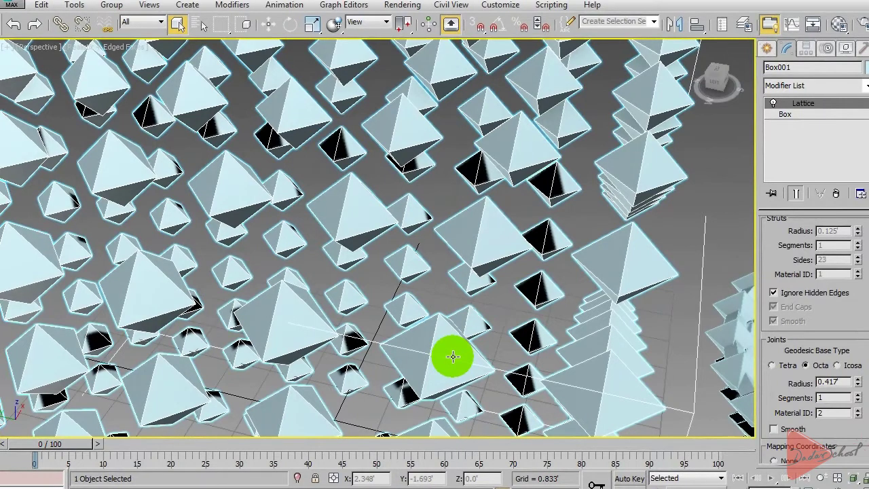
left_click(774, 366)
middle_click_drag(509, 364, 437, 348, "alt")
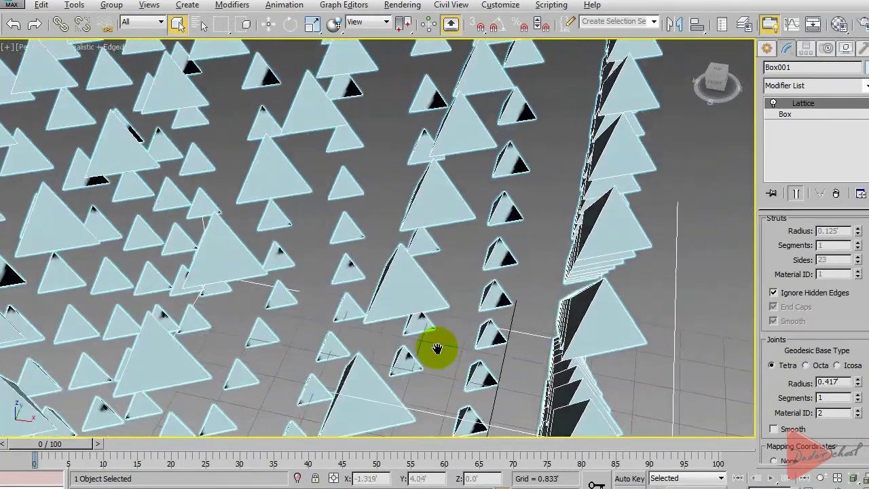
Change the geodesic base type of the box's joints to Icosa and examine their shape.
left_click(839, 365)
middle_click_drag(671, 355, 597, 370, "alt")
scroll(367, 342, "down", 3)
middle_click_drag(432, 296, 453, 267, "alt")
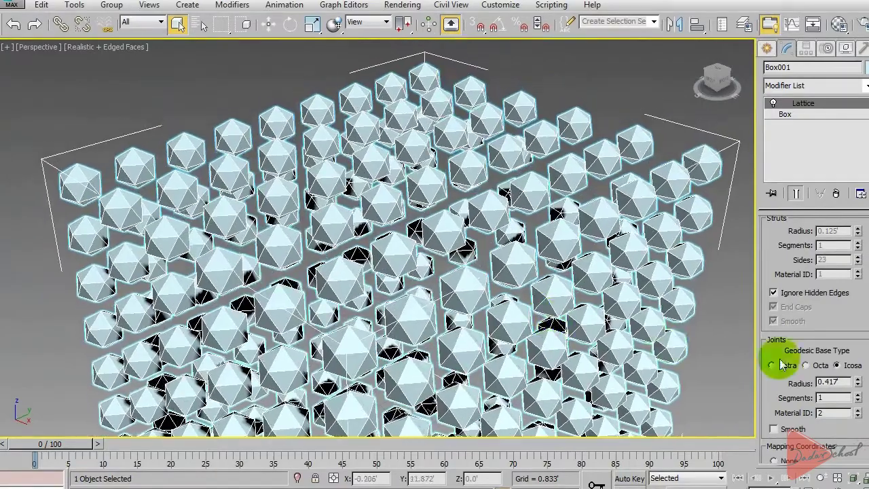
scroll(601, 332, "up", 4)
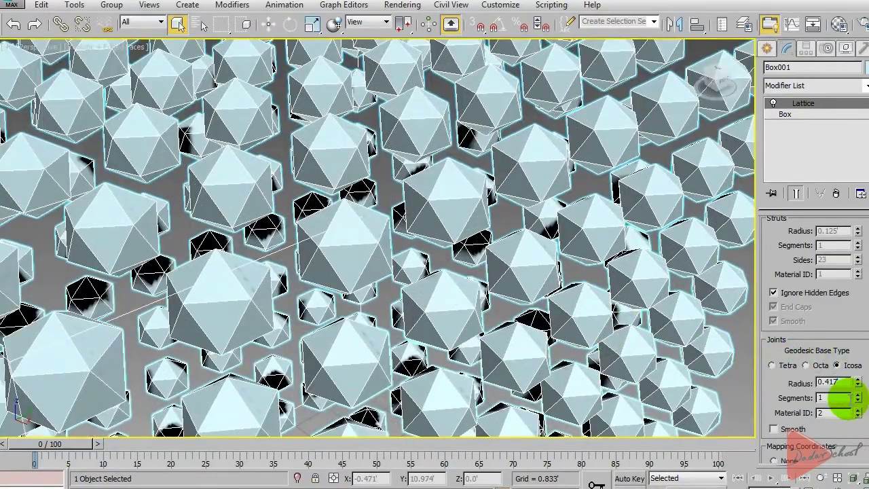
Raise the segments of the box's joints step by step to at least 6 to round them into spheres.
left_click(858, 395)
left_click(858, 396)
left_click(858, 396)
left_click(858, 395)
left_click(858, 395)
scroll(574, 319, "down", 6)
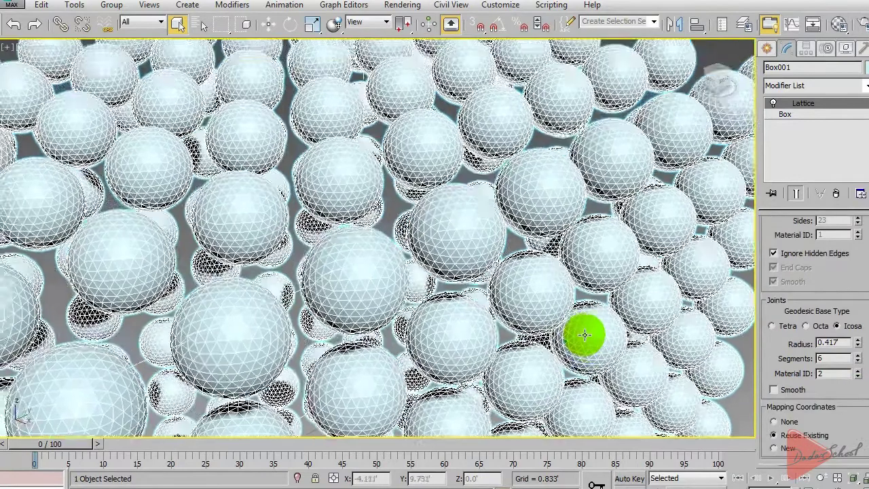
left_click(859, 356)
left_click(858, 356)
Clear the selection, hide the edged faces to view the spherical joints, and reselect the lattice box.
left_click(658, 105)
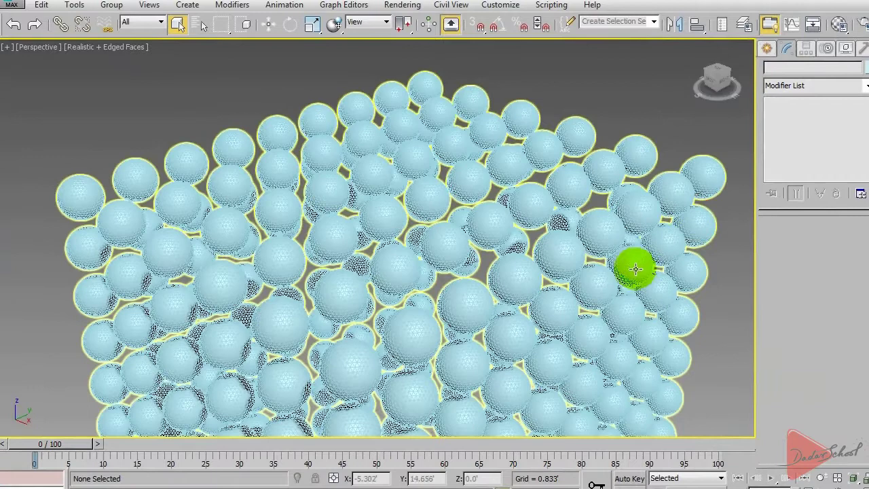
middle_click_drag(635, 269, 603, 287)
key("F4")
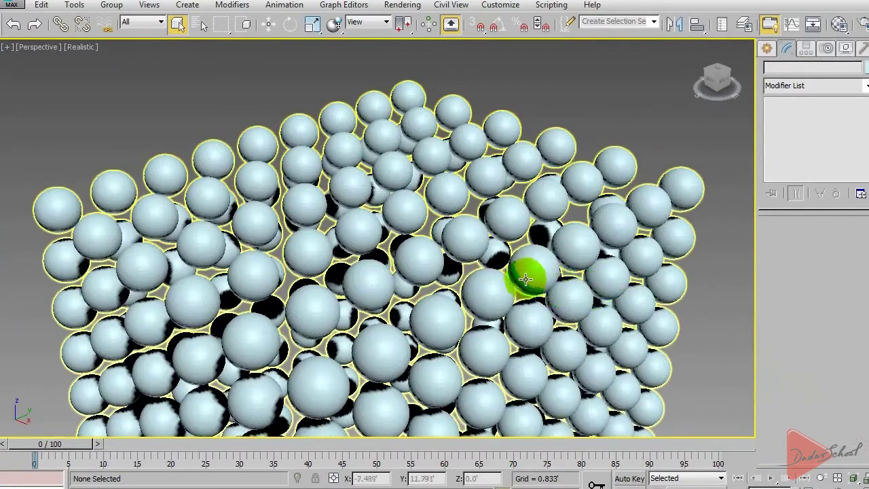
middle_click_drag(504, 310, 592, 229, "alt")
scroll(445, 265, "down", 3)
scroll(592, 229, "down", 2)
middle_click_drag(528, 290, 488, 236)
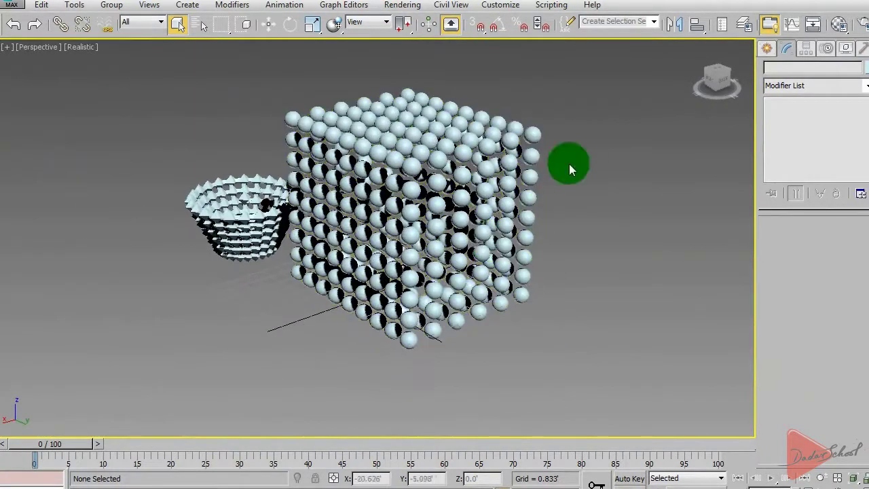
left_click(406, 313)
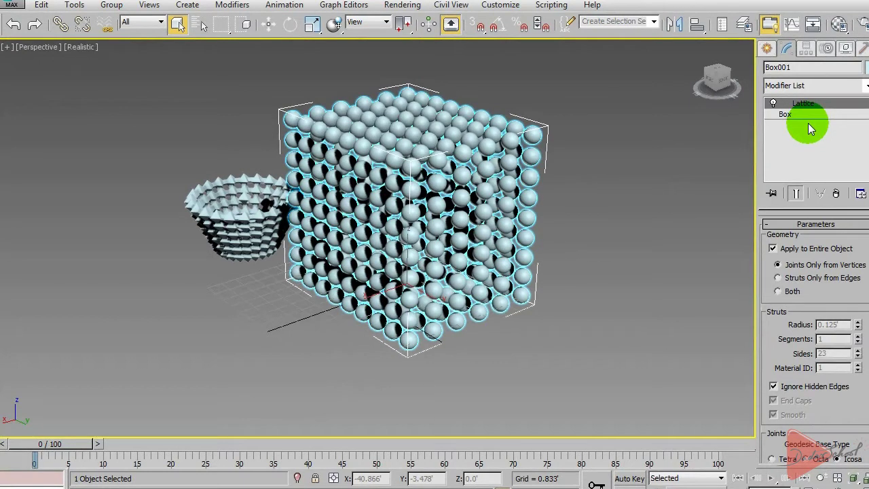
Draw a new thin upright box about 1.2' wide and 19.9' high, and set its length to 10.169'.
left_click(767, 49)
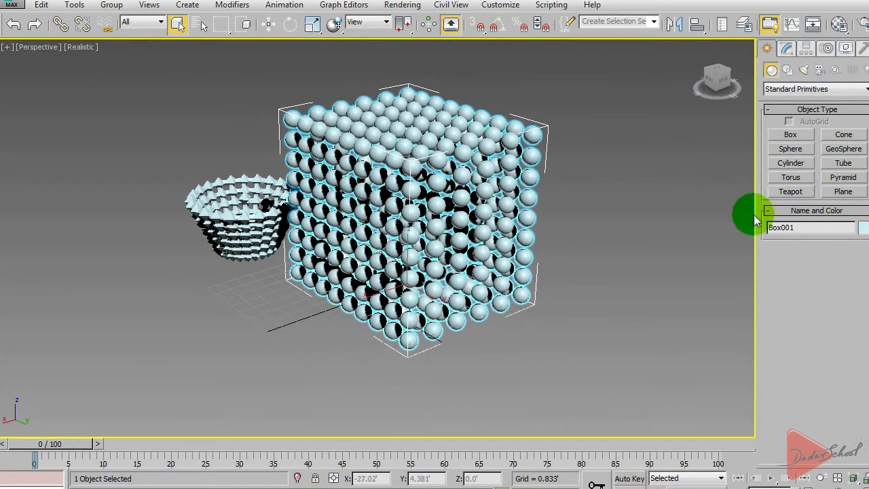
left_click(793, 136)
scroll(423, 252, "up", 3)
scroll(422, 252, "down", 5)
left_click_drag(246, 267, 407, 373)
left_click(381, 183)
middle_click_drag(381, 183, 467, 231)
scroll(399, 228, "down", 3)
scroll(359, 237, "up", 3)
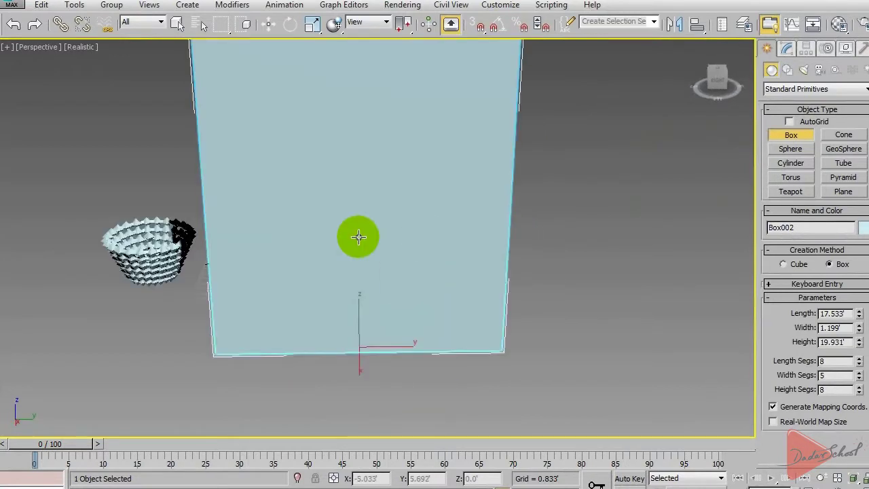
scroll(359, 236, "down", 4)
scroll(387, 229, "up", 2)
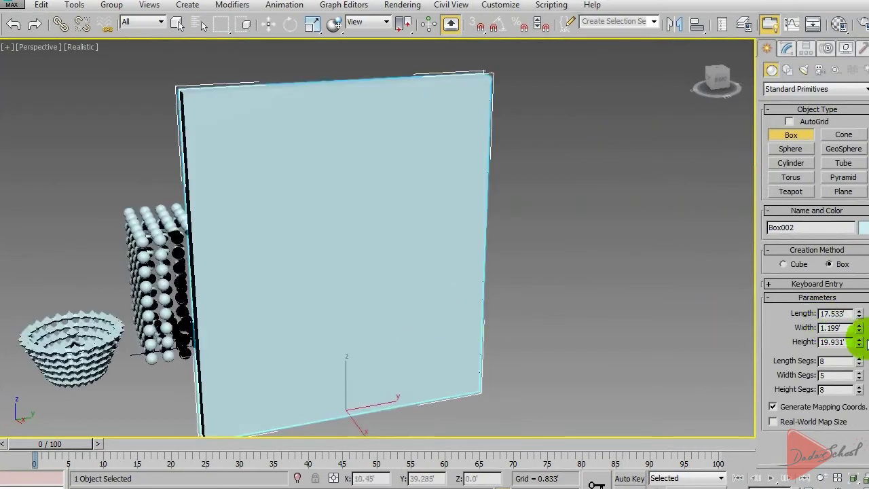
left_click_drag(860, 319, 837, 340)
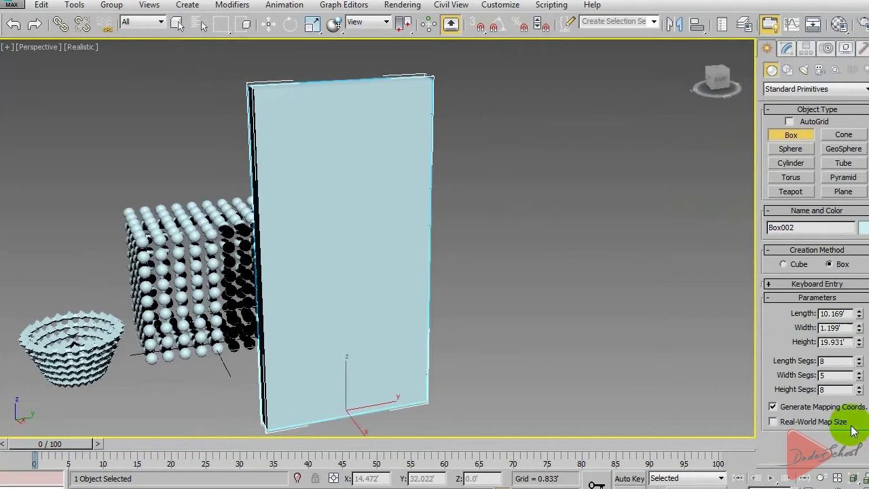
Display edged faces and reduce the new box's length segments to 1.
key("F4")
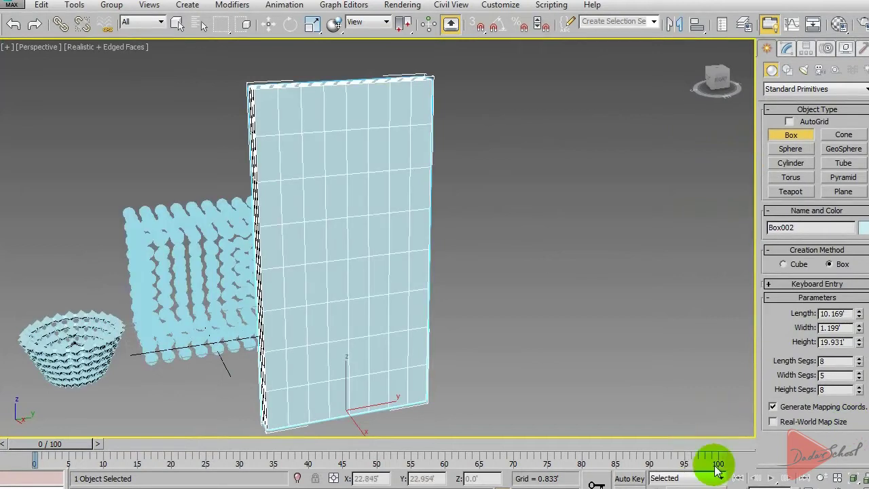
left_click(860, 365)
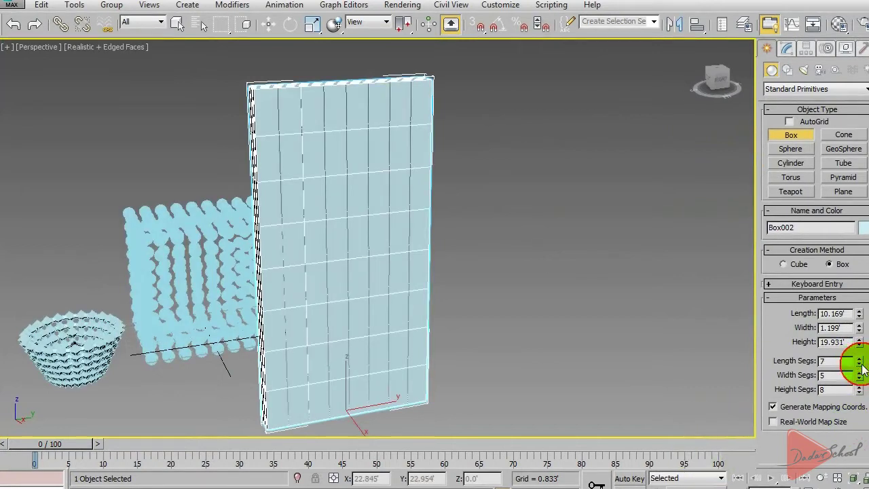
left_click(859, 364)
left_click(859, 364)
left_click(859, 364)
left_click(860, 365)
left_click(860, 365)
left_click(860, 365)
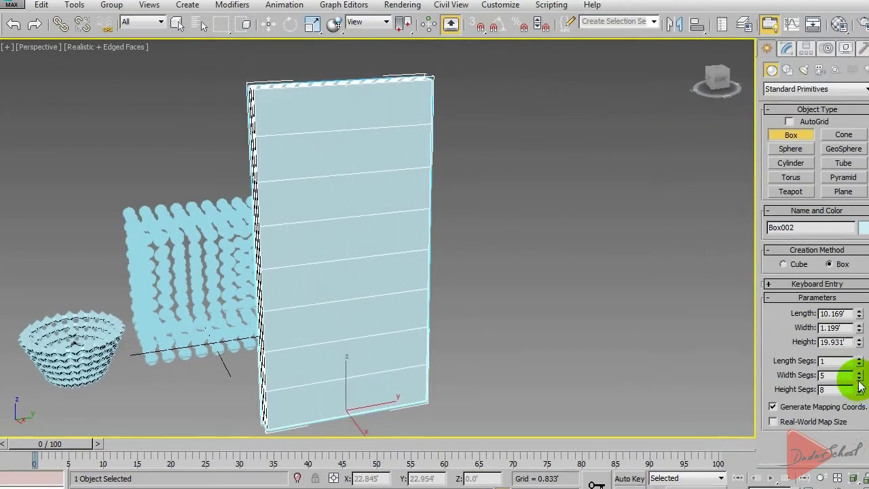
Reduce the new box's width segments to 1 and view it from its narrow side.
middle_click_drag(500, 204, 547, 213, "alt")
left_click(860, 378)
left_click(859, 379)
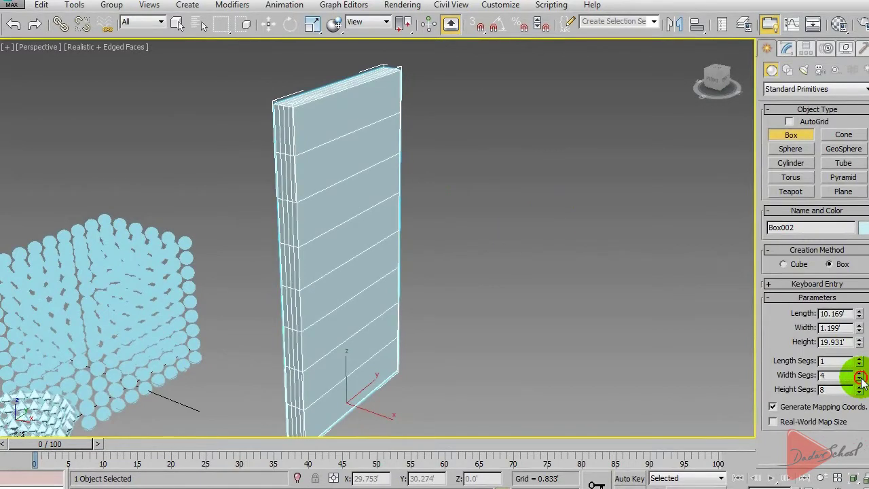
left_click(860, 378)
left_click(859, 378)
middle_click_drag(588, 294, 734, 197, "alt")
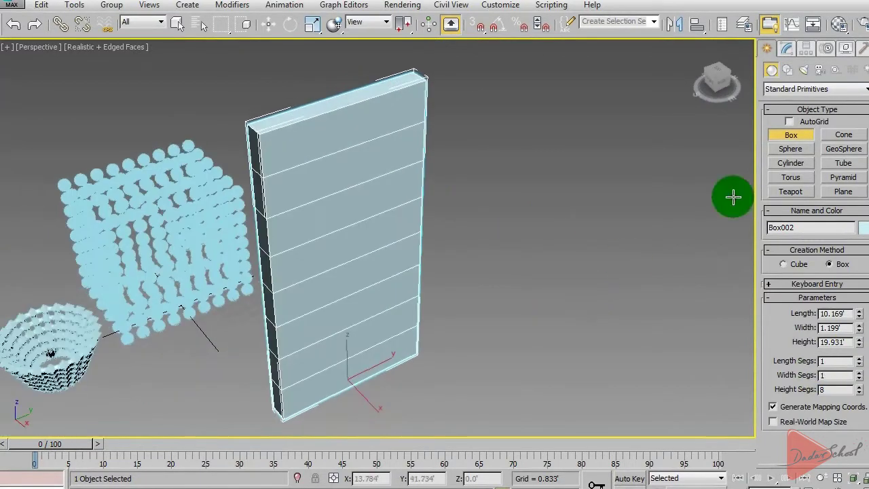
Apply the Lattice modifier to the new box and inspect the resulting ladder-like frame.
left_click(787, 48)
left_click(802, 87)
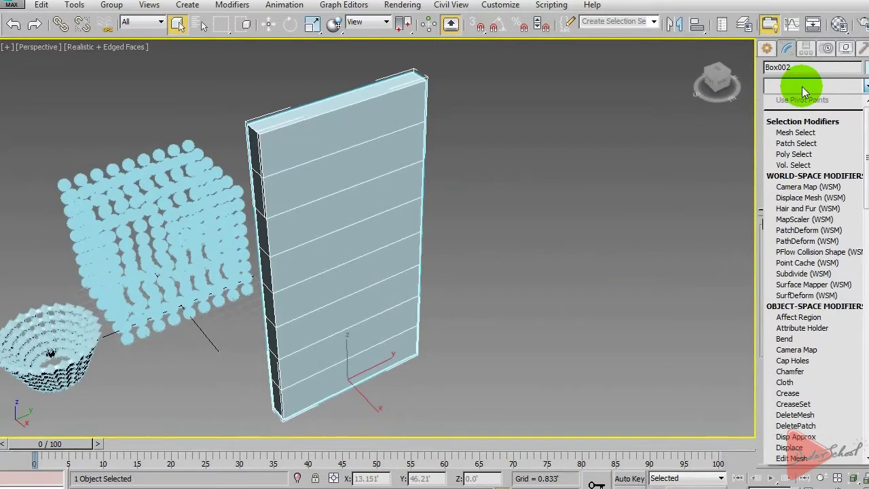
key("l")
key("Return")
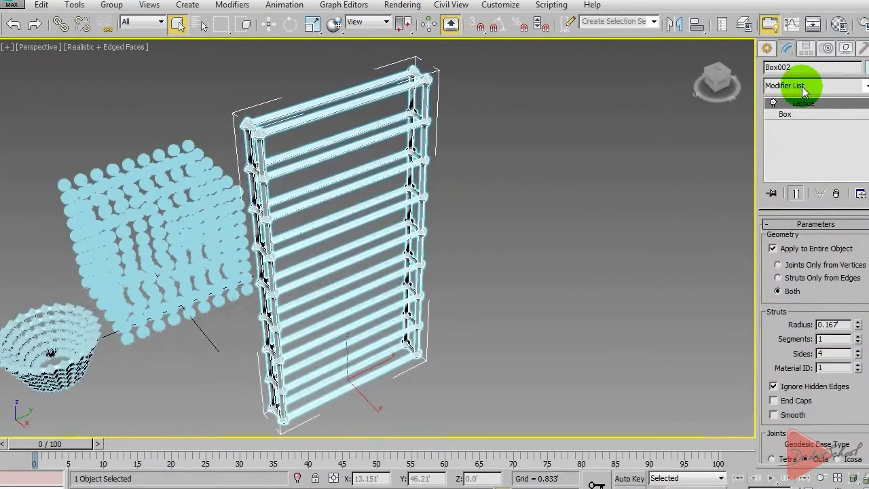
middle_click_drag(457, 167, 478, 156, "alt")
middle_click_drag(487, 201, 416, 247, "alt")
scroll(421, 151, "up", 4)
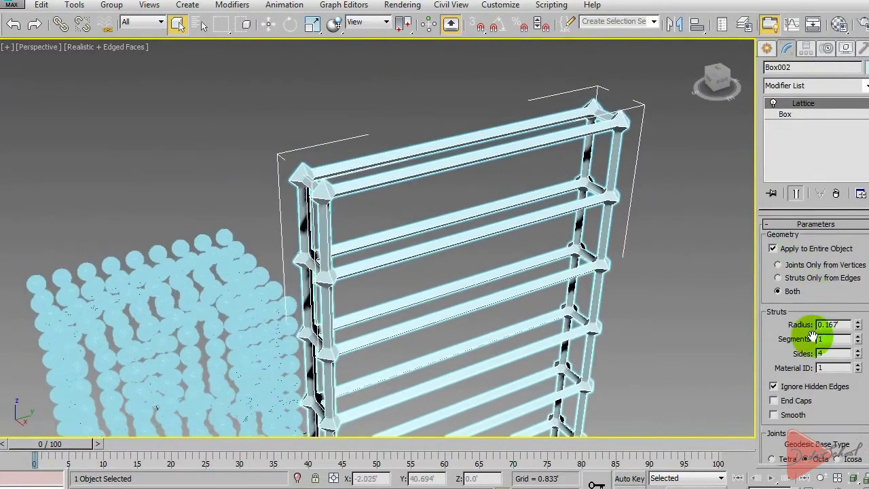
Set the joints of the ladder frame to the Icosa base type with 6 segments.
left_click_drag(777, 321, 776, 318)
scroll(820, 285, "down", 3)
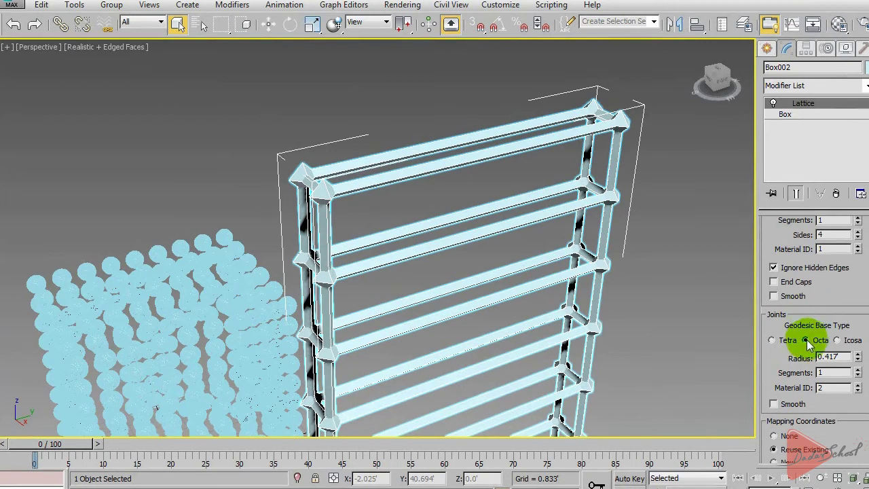
left_click(847, 341)
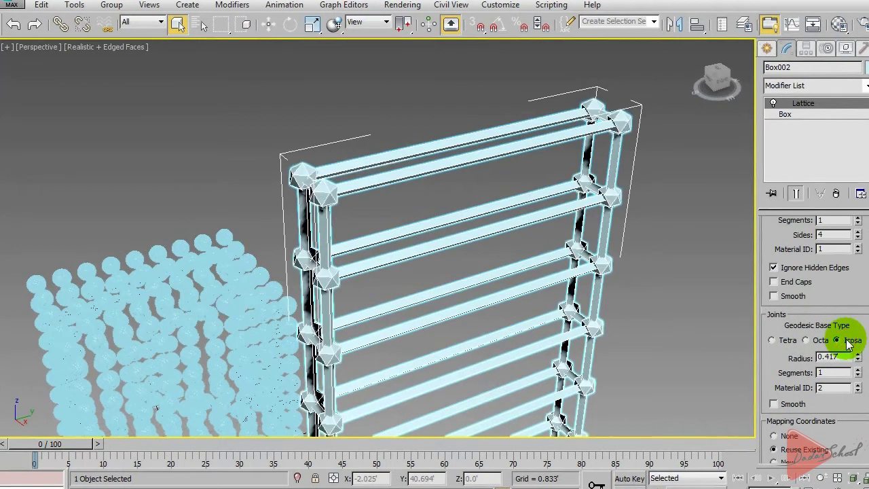
left_click_drag(858, 371, 859, 369)
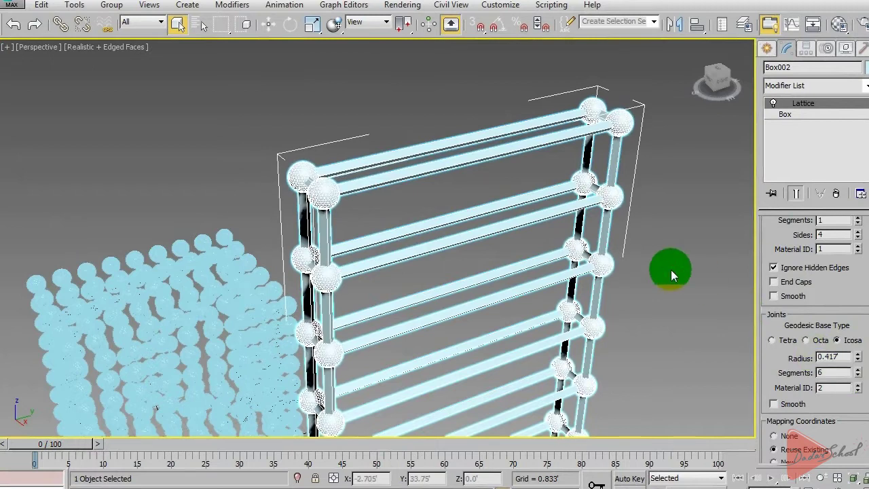
left_click(671, 275)
left_click(544, 215)
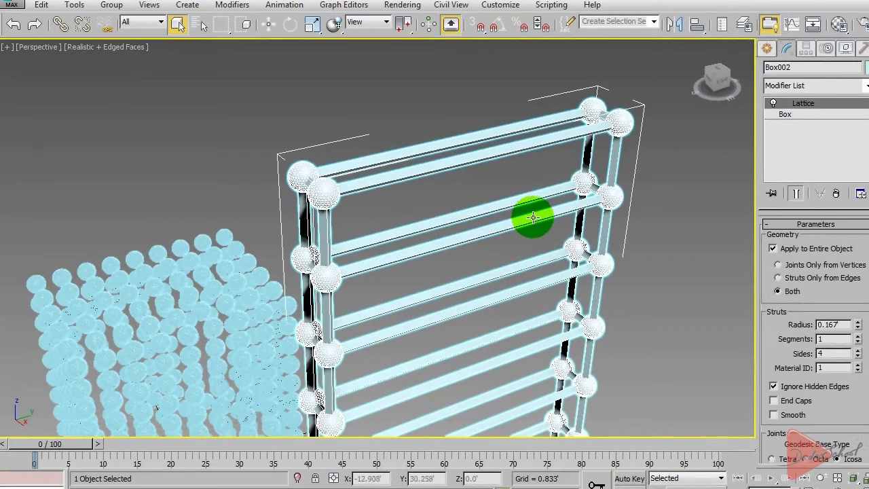
middle_click_drag(511, 253, 488, 217)
scroll(474, 199, "down", 4)
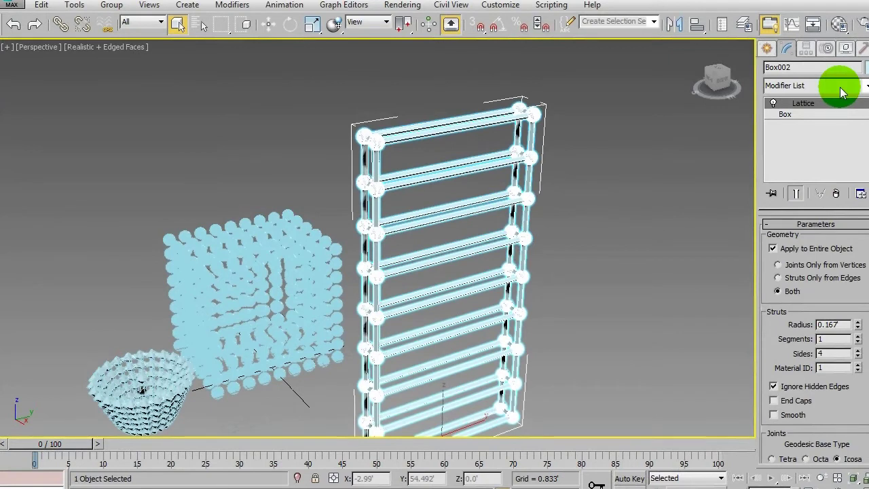
key("t")
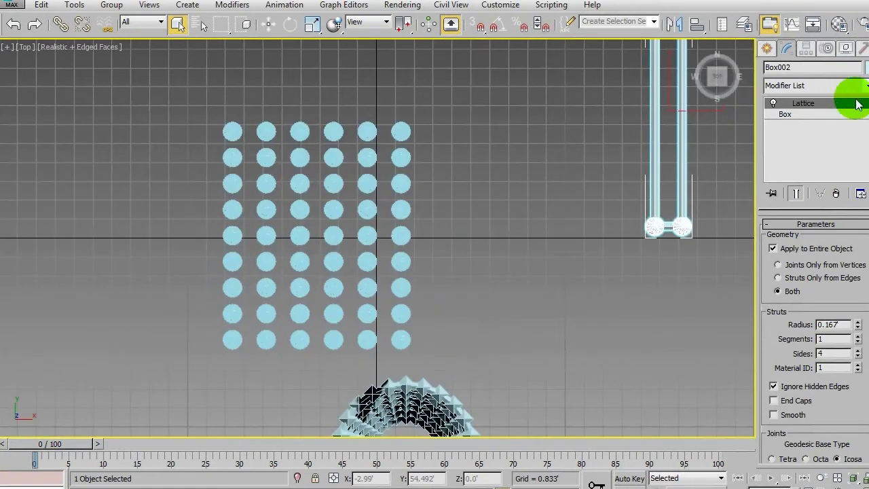
key("p")
middle_click_drag(522, 258, 347, 274, "alt")
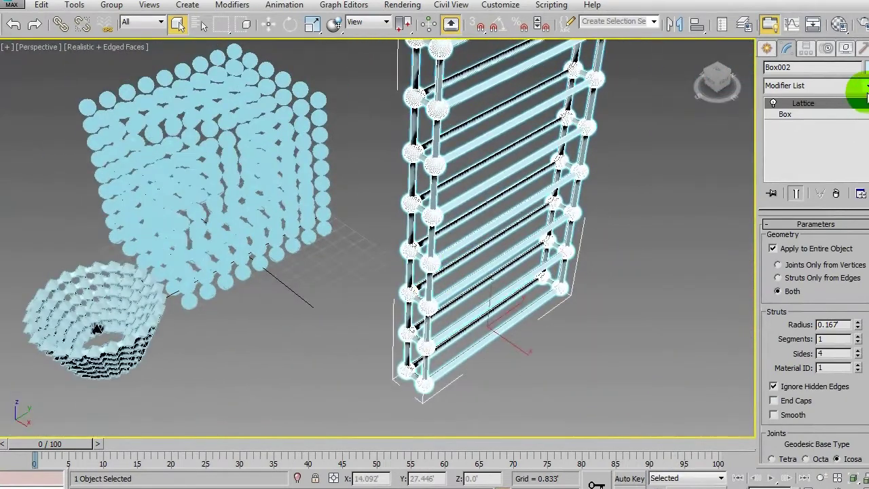
Add a Twist modifier above the Lattice on the ladder frame and set its angle to 110.5 about the Z axis.
left_click(840, 87)
key("t")
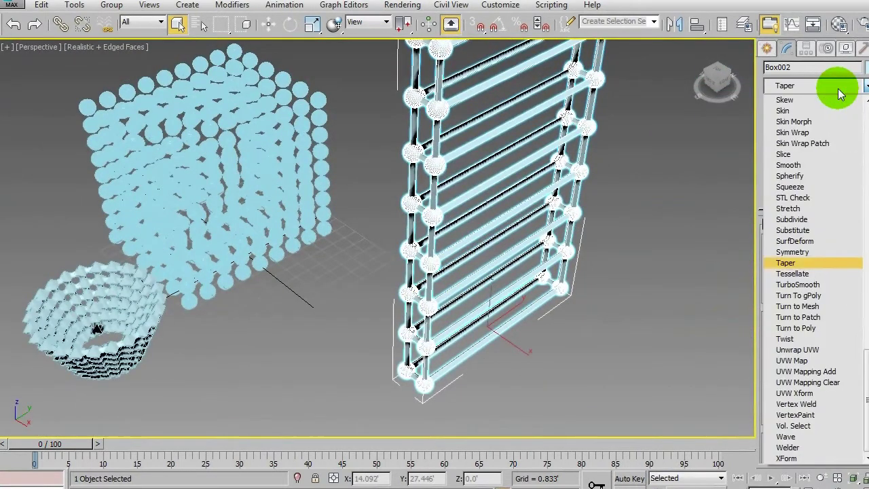
left_click(781, 340)
middle_click_drag(619, 263, 573, 295)
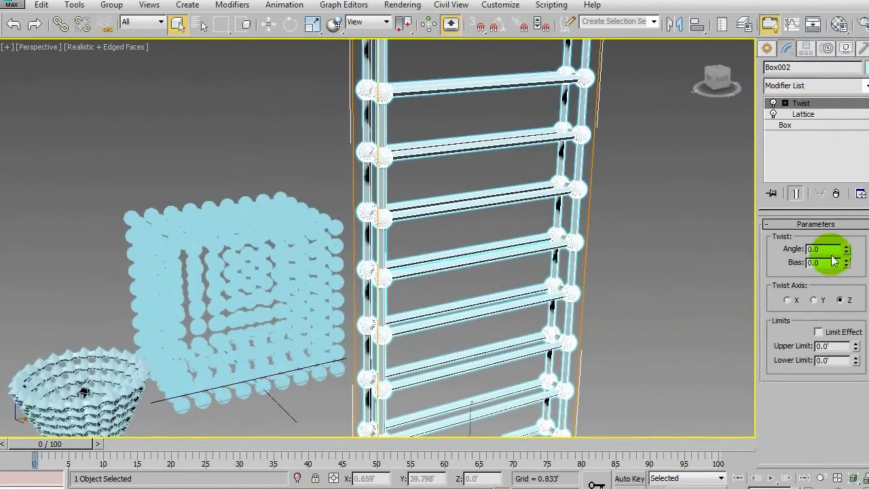
left_click_drag(844, 252, 741, 120)
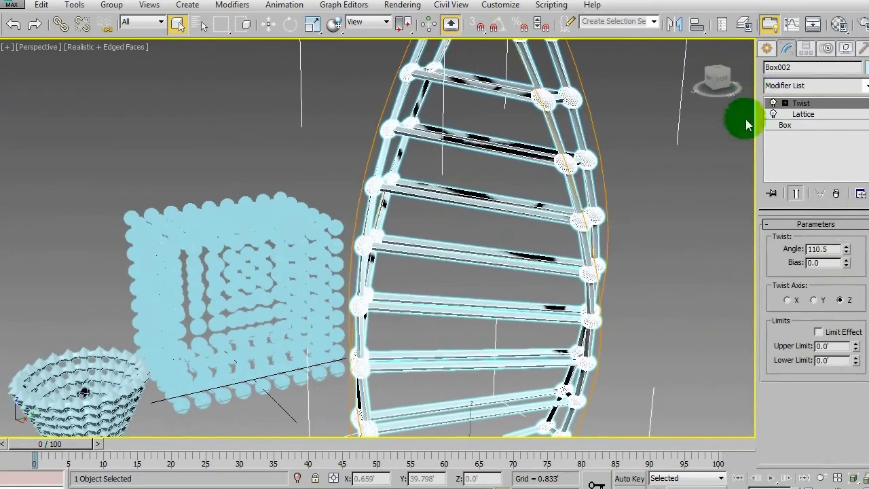
Clear the selection and examine the twisted ladder frame beside the lattice box and cone.
middle_click_drag(624, 254, 675, 248)
scroll(634, 269, "down", 8)
mouse_move(609, 291)
middle_mouse_down("alt")
mouse_move(531, 274)
mouse_move(580, 290)
mouse_move(650, 287)
mouse_move(571, 317)
mouse_move(605, 278)
middle_mouse_up("alt")
left_click(649, 288)
scroll(647, 301, "up", 6)
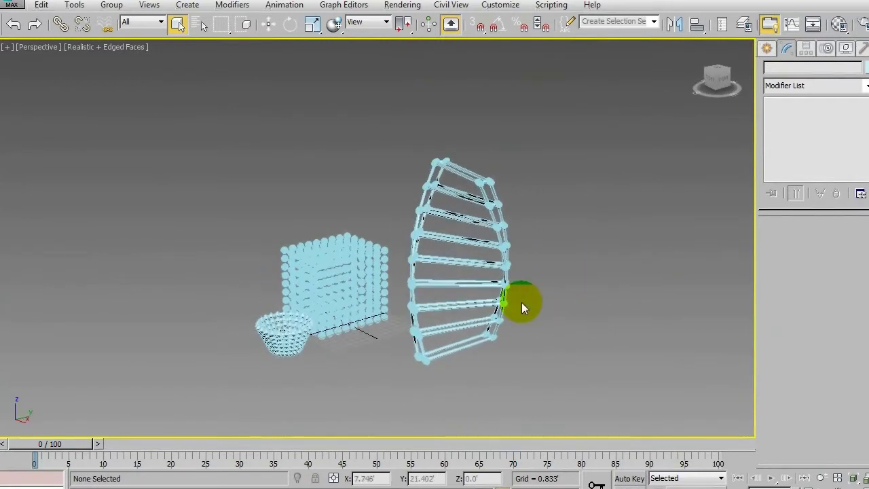
scroll(539, 301, "up", 5)
middle_click_drag(551, 293, 628, 311)
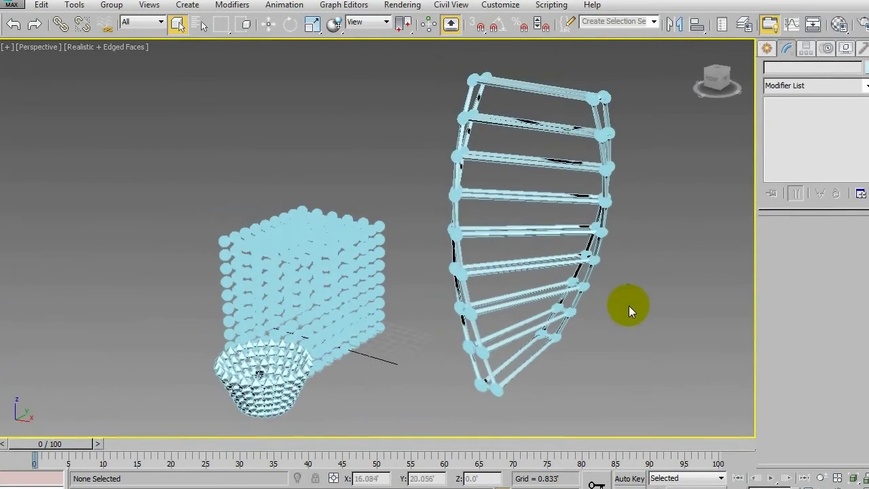